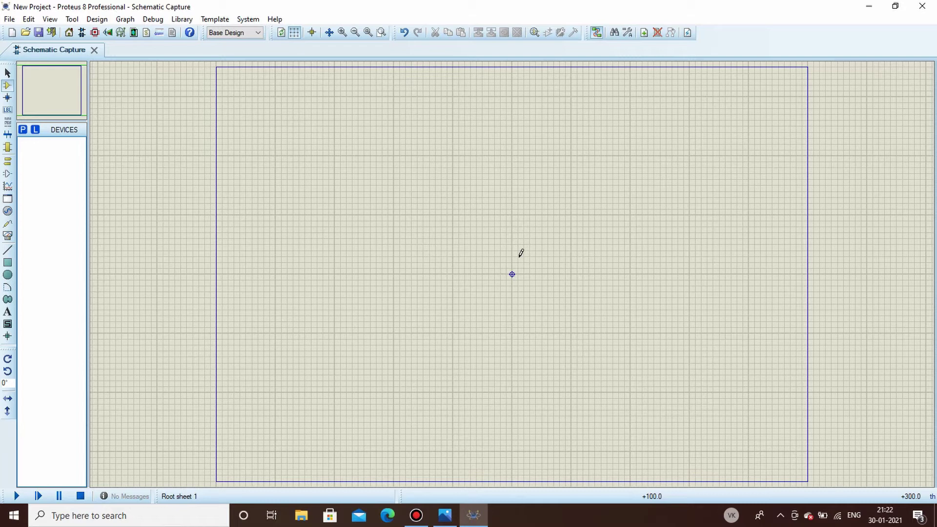
Find the 74HC4052 by searching '4052' and place it on the sheet as U1
{"action": "type", "text": "p"}
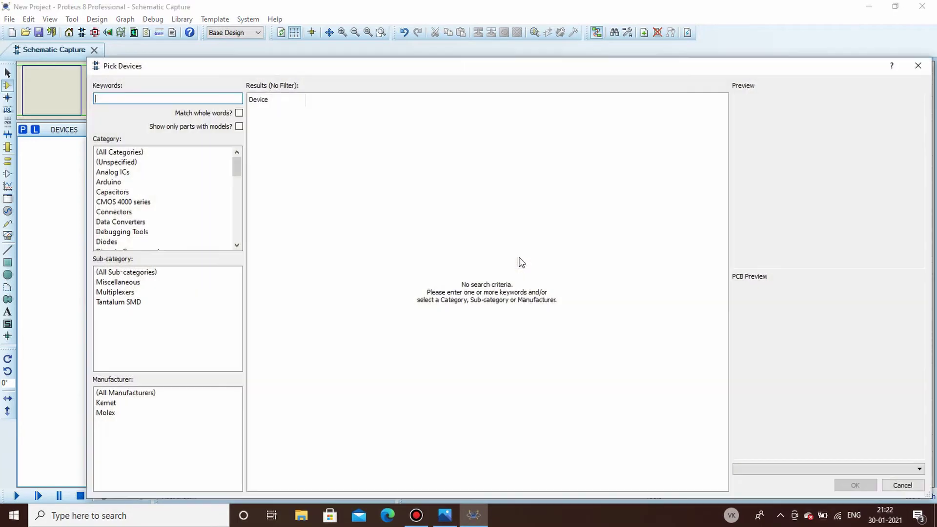
{"action": "type", "text": "4052"}
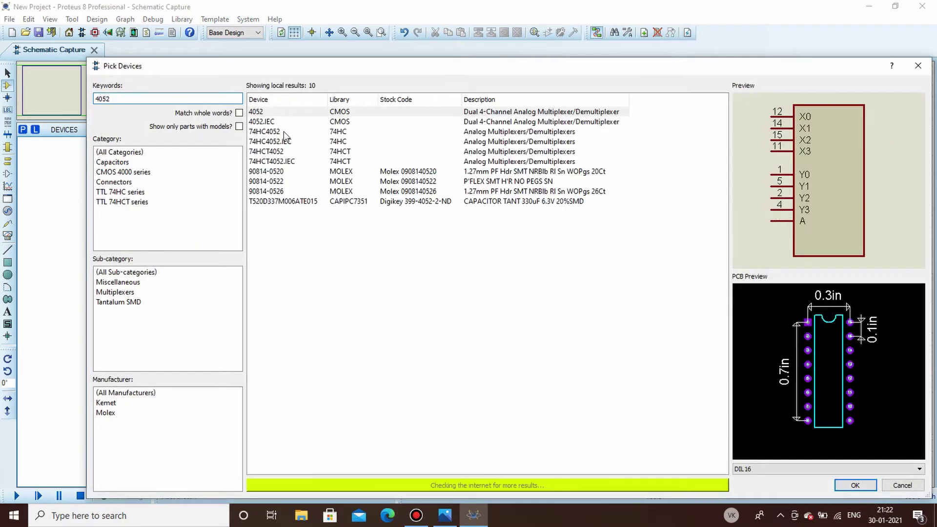
{"action": "left_click", "coordinate": [283, 131]}
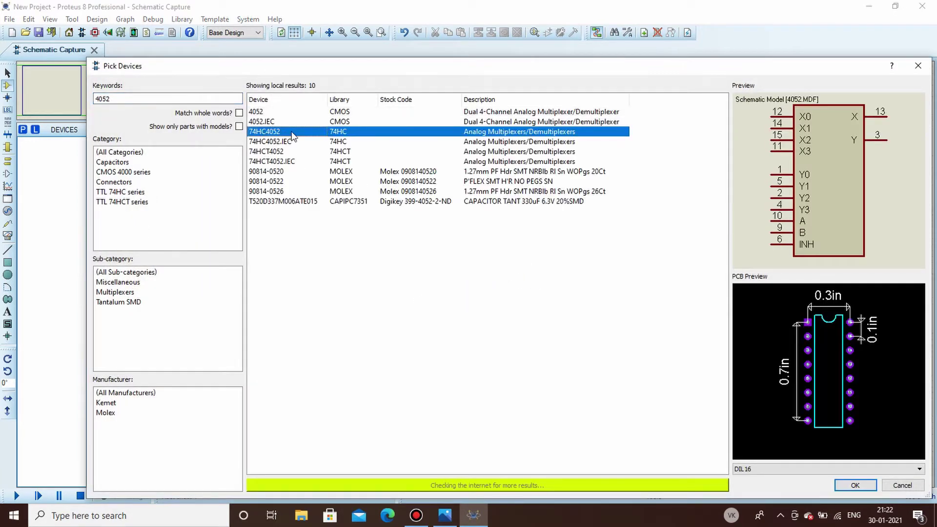
{"action": "left_click", "coordinate": [855, 484]}
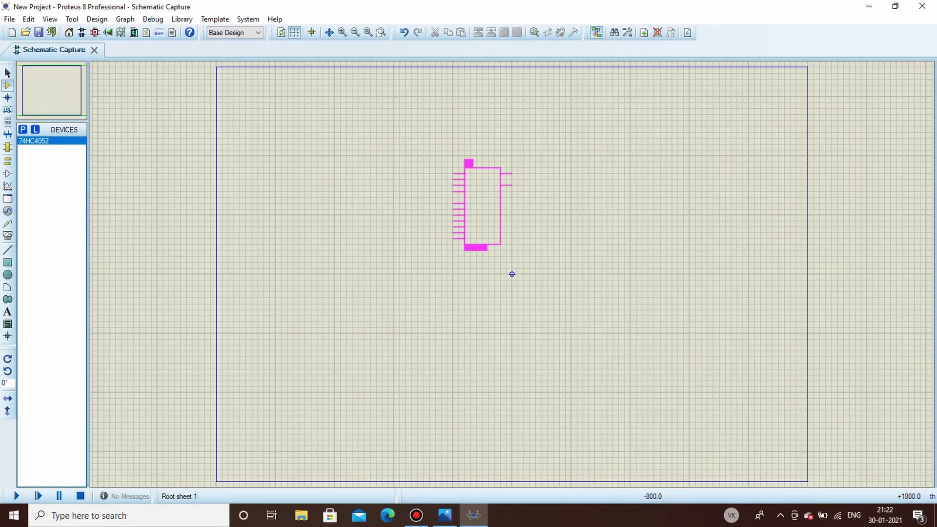
{"action": "left_click", "coordinate": [481, 197]}
{"action": "scroll", "coordinate": [511, 281], "scroll_direction": "up", "scroll_amount": 2}
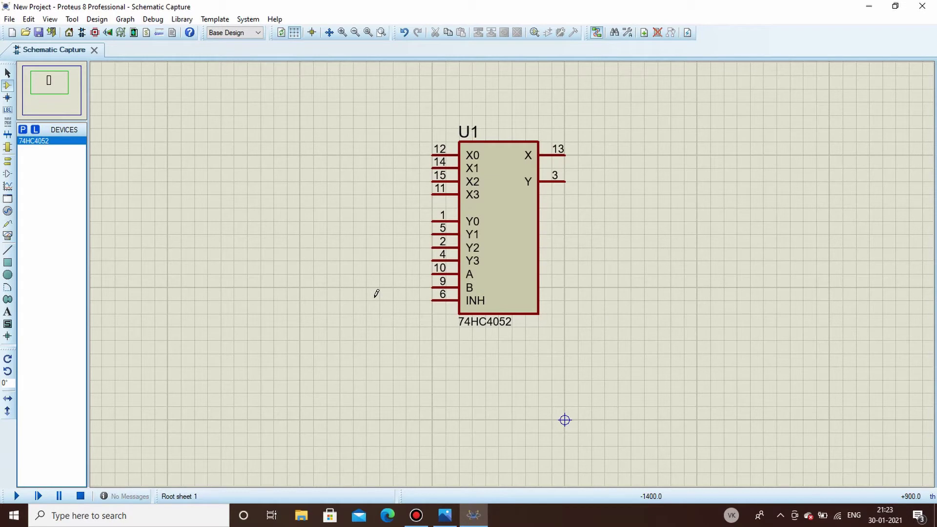
Review the Photos diagram of a 1:2 demux feeding two 1:4 demuxes, then return to Proteus
{"action": "left_click", "coordinate": [448, 515]}
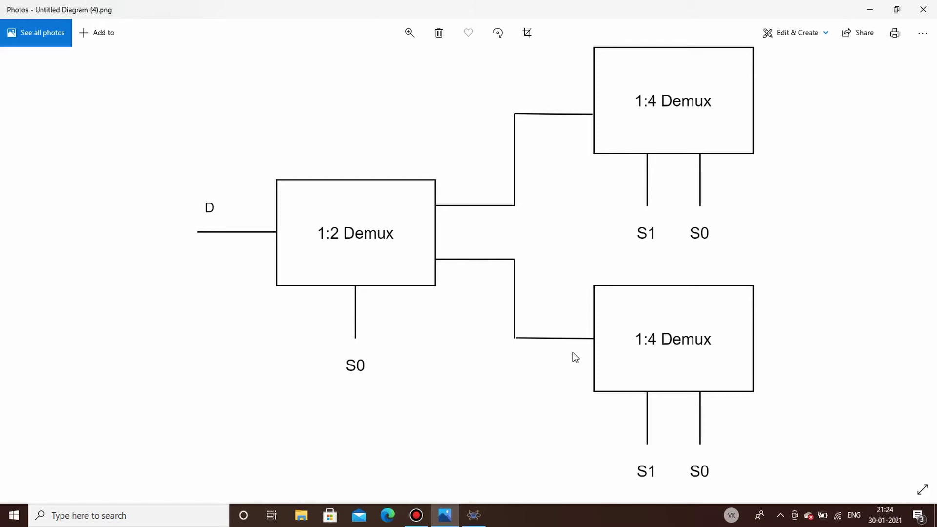
{"action": "left_click", "coordinate": [474, 515]}
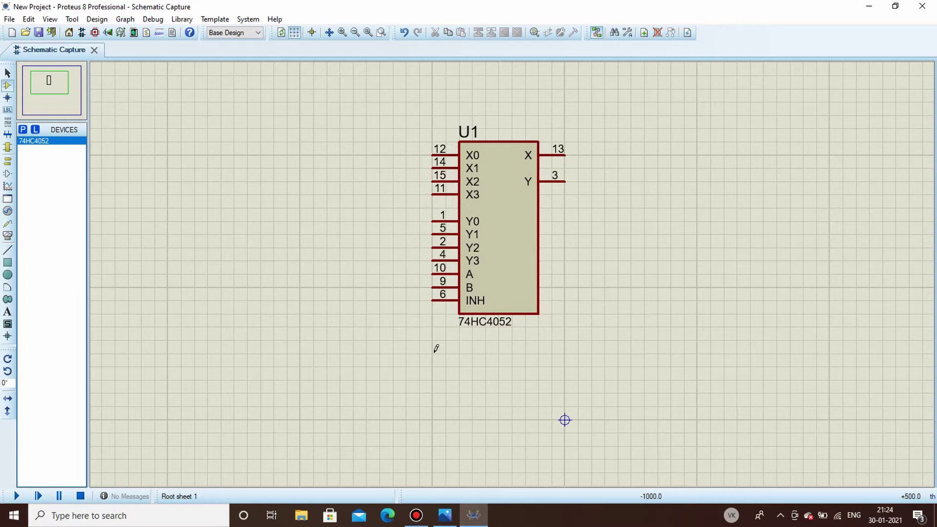
Place a second 74HC4052 below U1 as U2
{"action": "scroll", "coordinate": [537, 352], "scroll_direction": "down", "scroll_amount": 2}
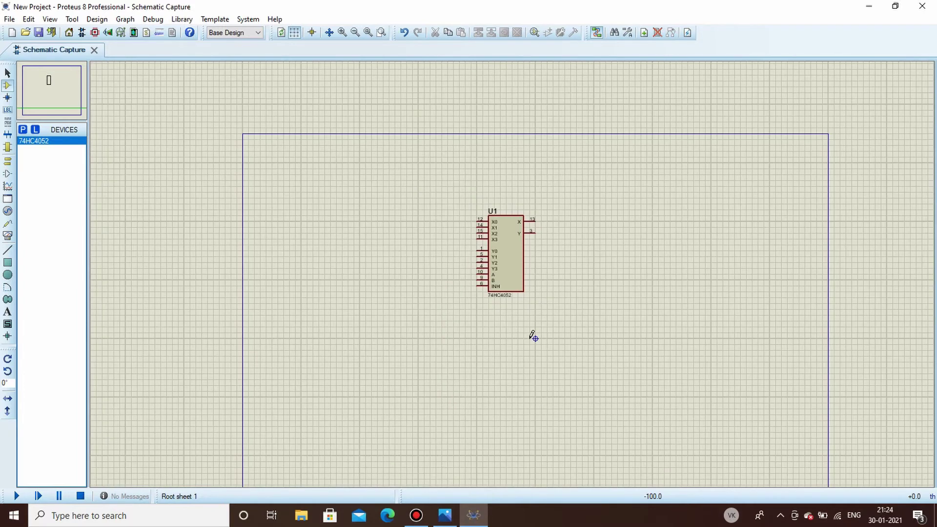
{"action": "scroll", "coordinate": [514, 272], "scroll_direction": "up", "scroll_amount": 1}
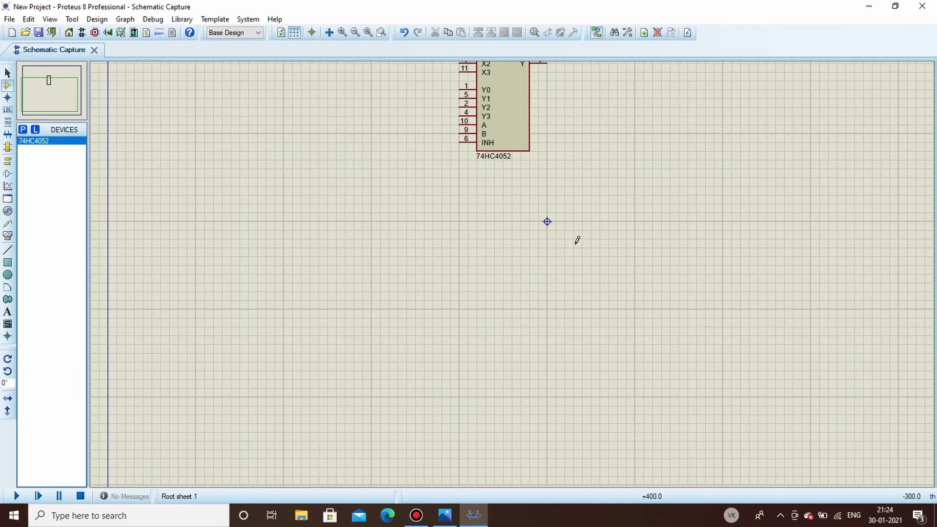
{"action": "left_click", "coordinate": [484, 249]}
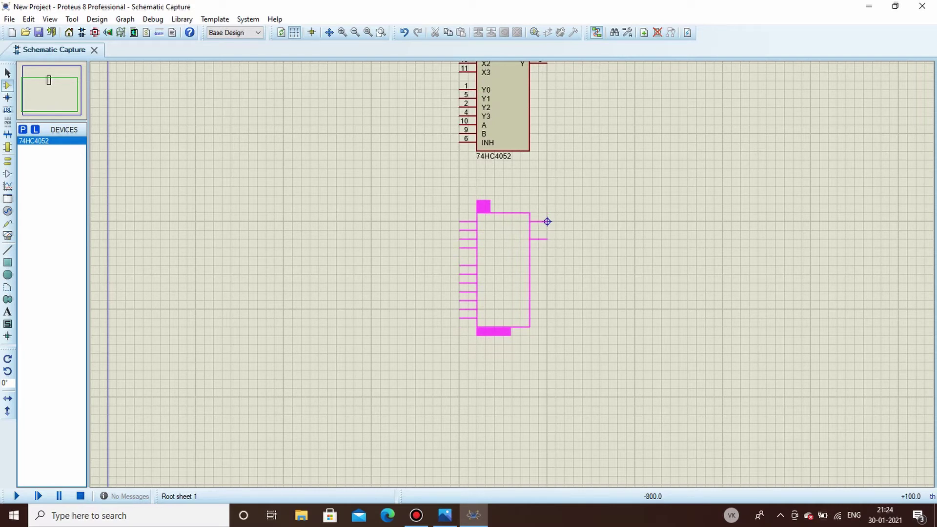
{"action": "left_click", "coordinate": [547, 221]}
{"action": "scroll", "coordinate": [415, 211], "scroll_direction": "down", "scroll_amount": 1}
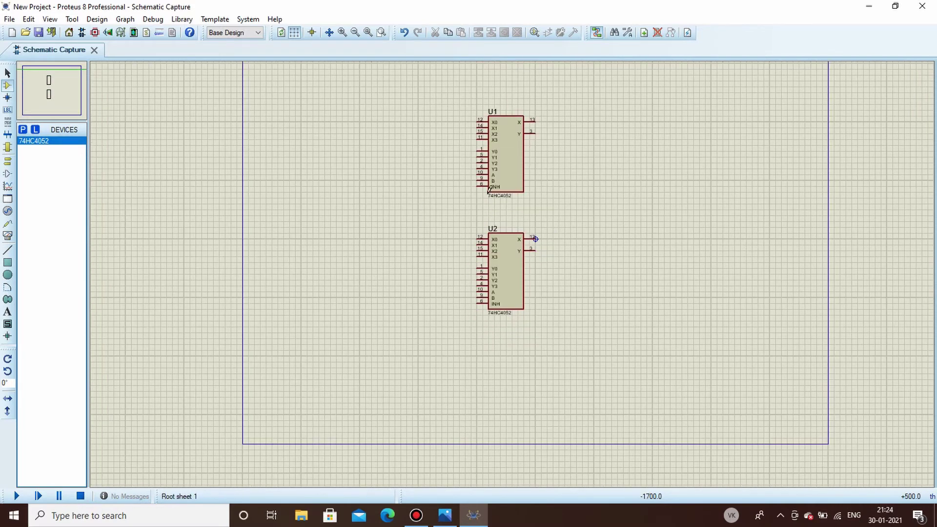
{"action": "scroll", "coordinate": [498, 198], "scroll_direction": "up", "scroll_amount": 1}
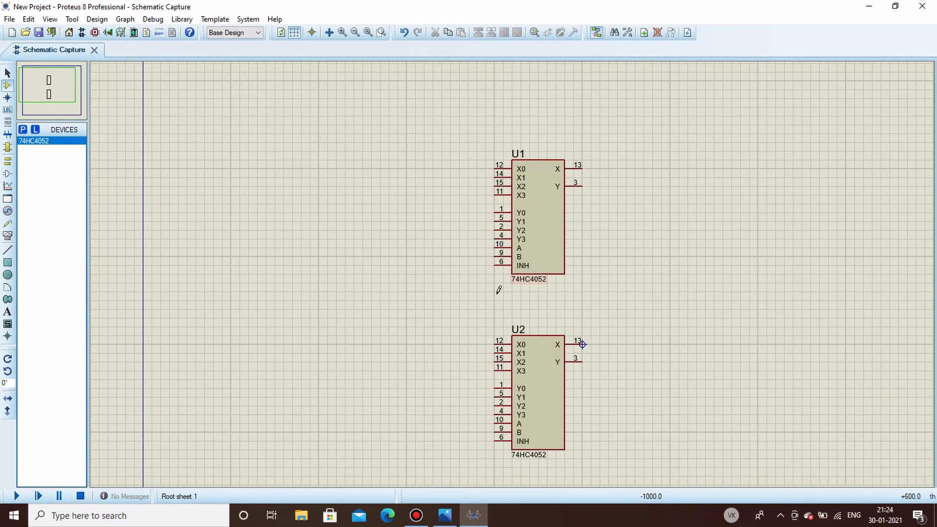
Add the 74HC04, LOGICTOGGLE and LED-RED parts to the device list via Pick Devices
{"action": "key", "text": "p"}
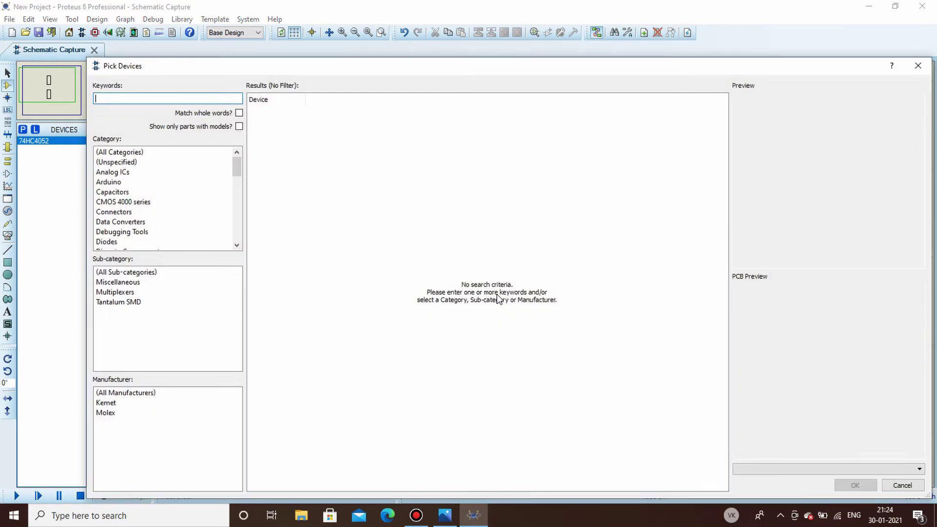
{"action": "type", "text": "7404"}
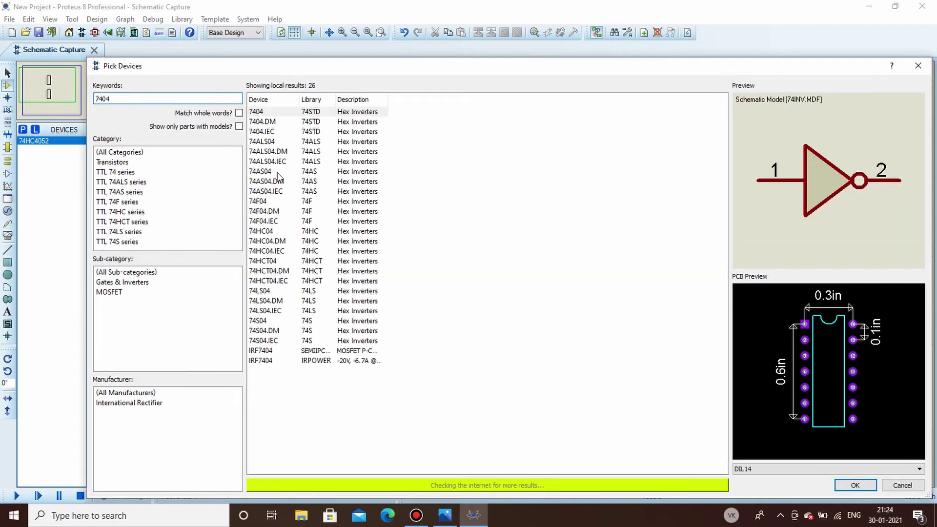
{"action": "left_click", "coordinate": [269, 233]}
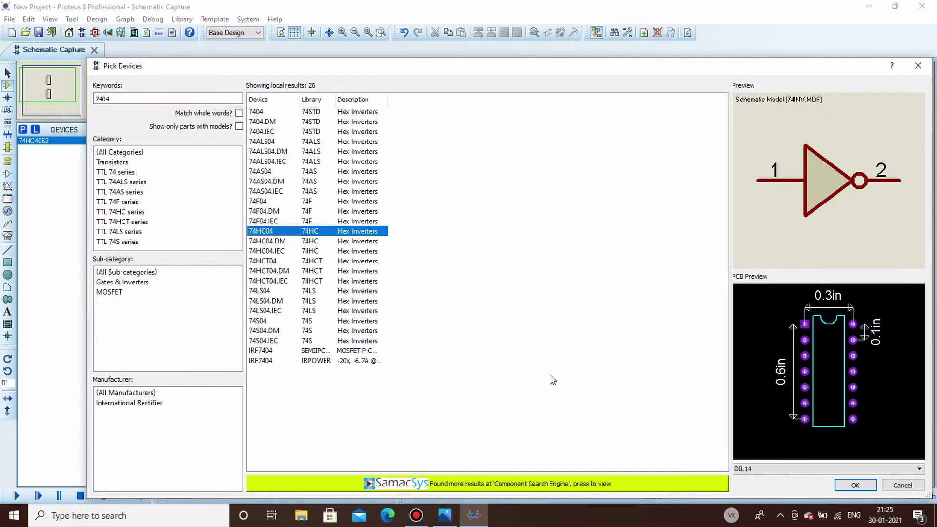
{"action": "left_click", "coordinate": [855, 486]}
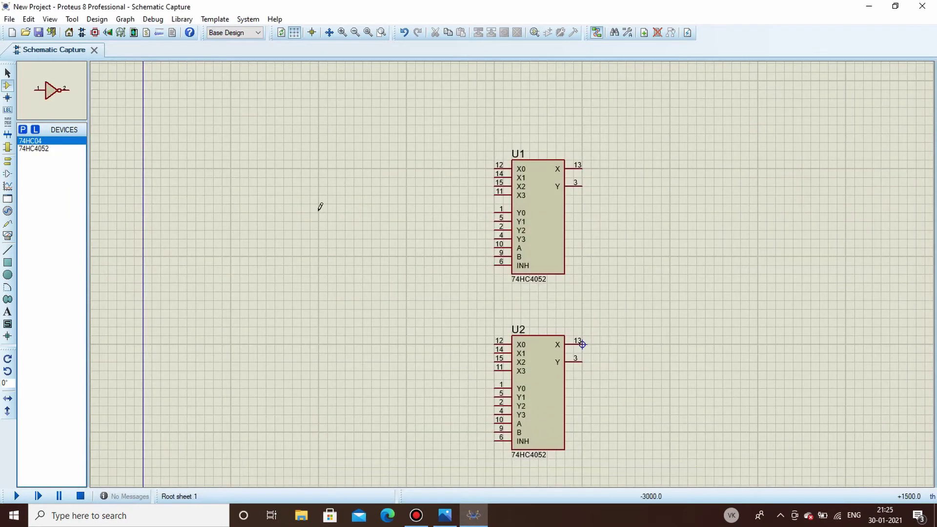
{"action": "key", "text": "p"}
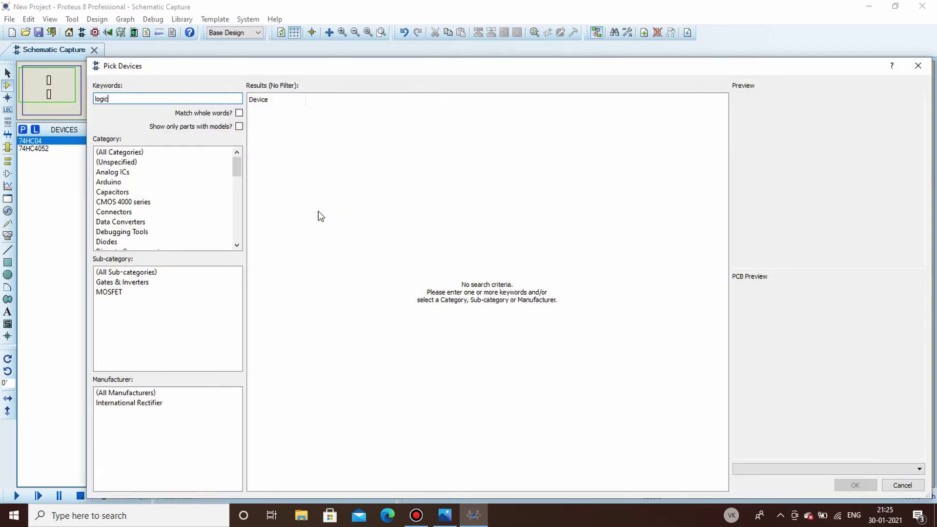
{"action": "type", "text": "logic toggle"}
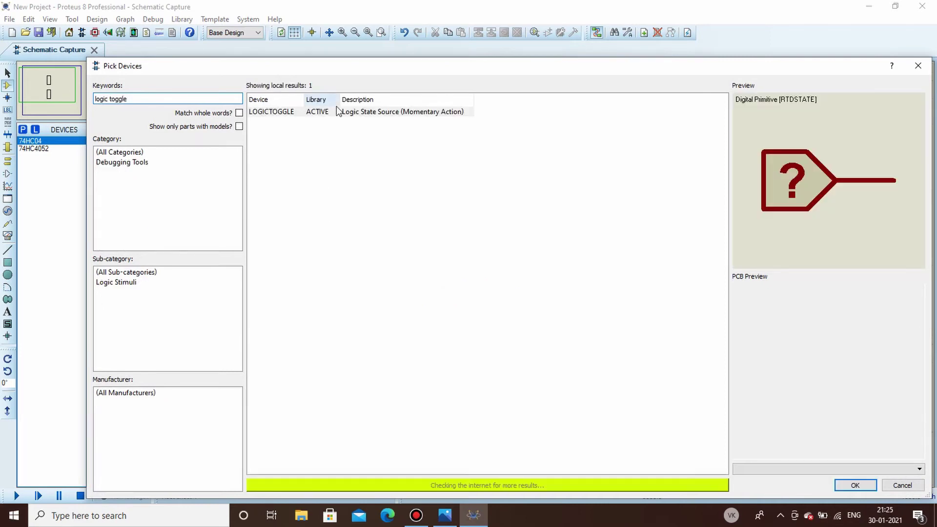
{"action": "left_click", "coordinate": [337, 112]}
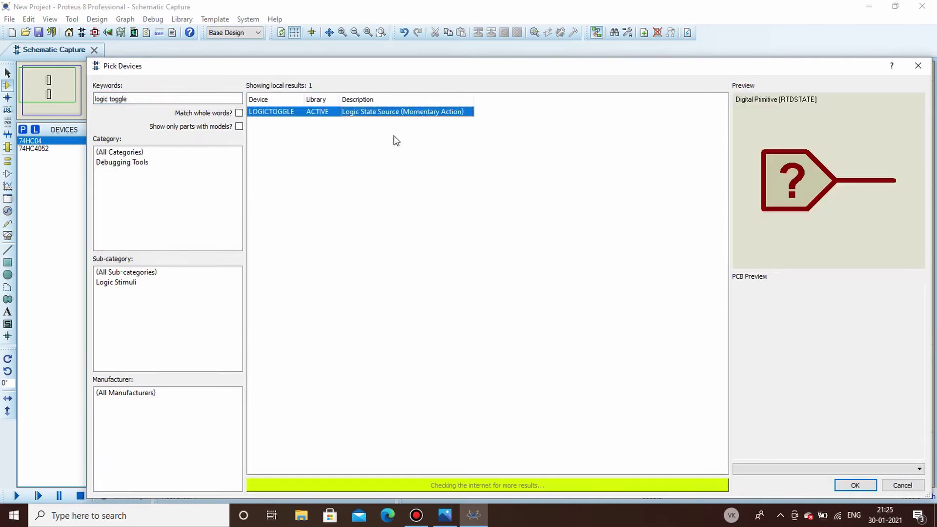
{"action": "left_click", "coordinate": [855, 486]}
{"action": "key", "text": "p"}
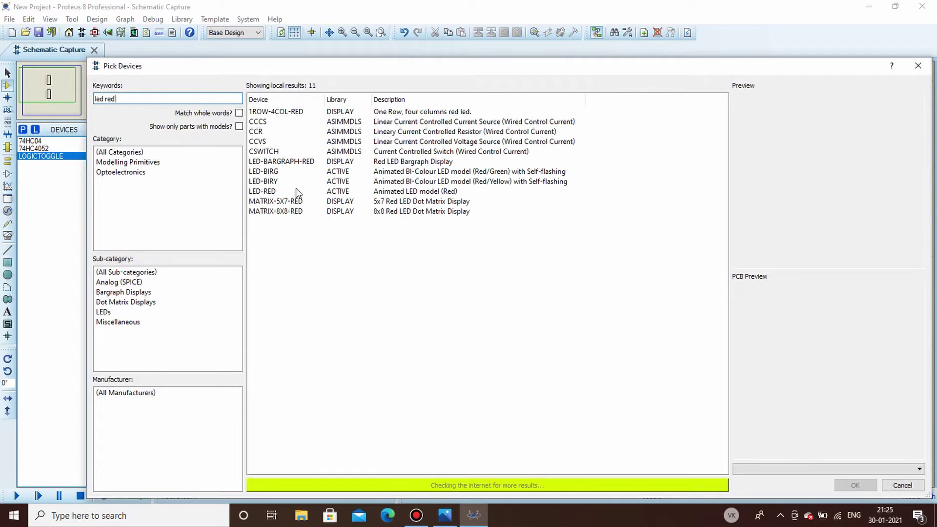
{"action": "left_click", "coordinate": [296, 190]}
{"action": "left_click", "coordinate": [849, 485]}
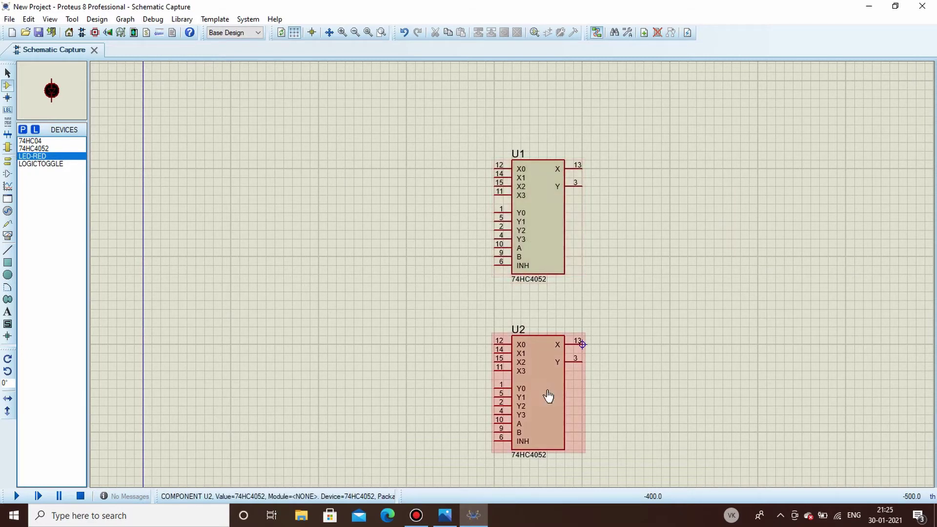
Place a logic toggle left of U1 and wire it to U1's INH pin
{"action": "left_click", "coordinate": [49, 165]}
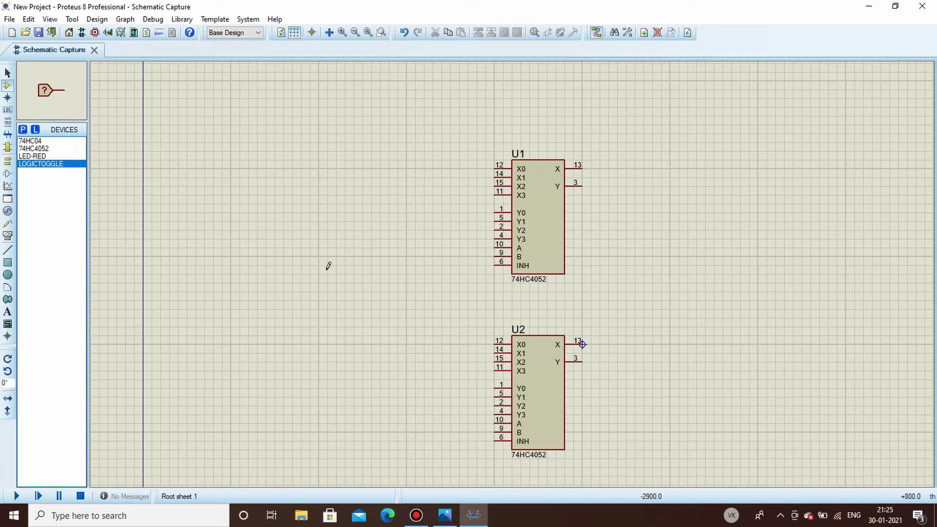
{"action": "left_click", "coordinate": [280, 254]}
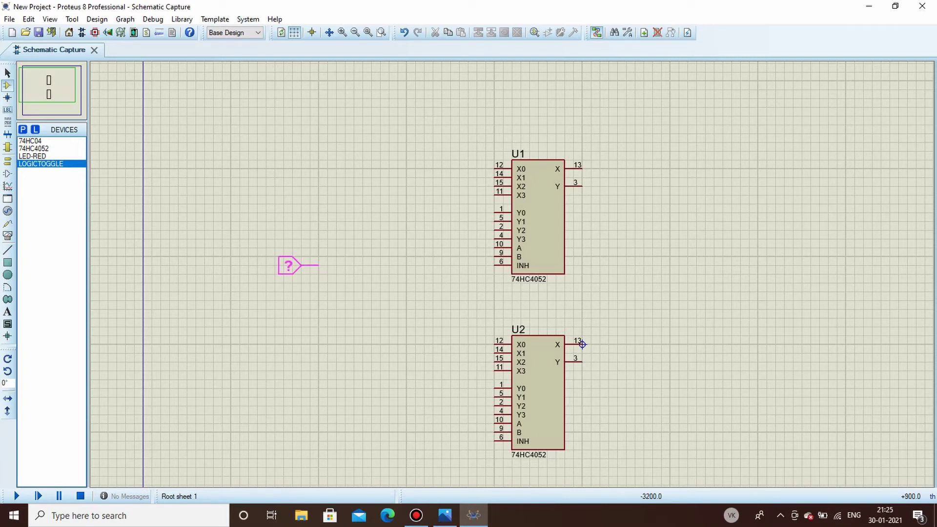
{"action": "left_click", "coordinate": [289, 265]}
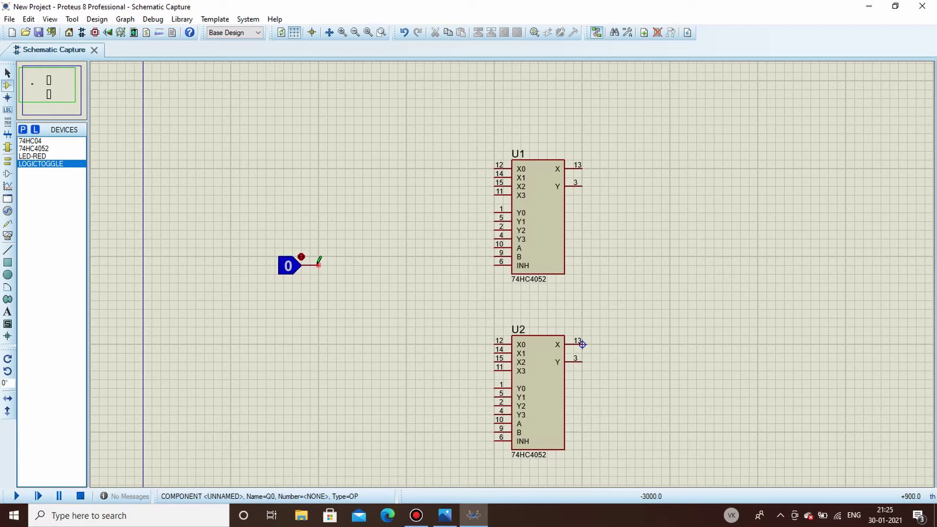
{"action": "left_click", "coordinate": [318, 266]}
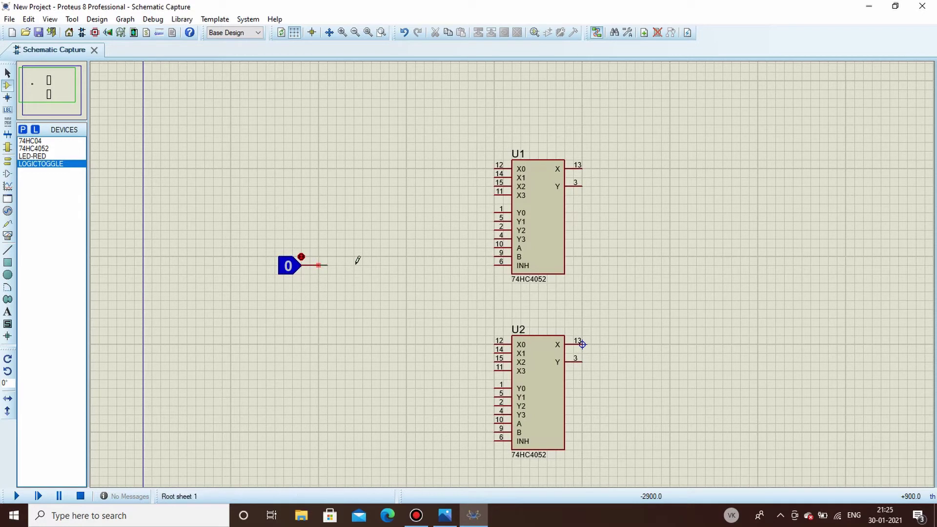
{"action": "left_click", "coordinate": [497, 265]}
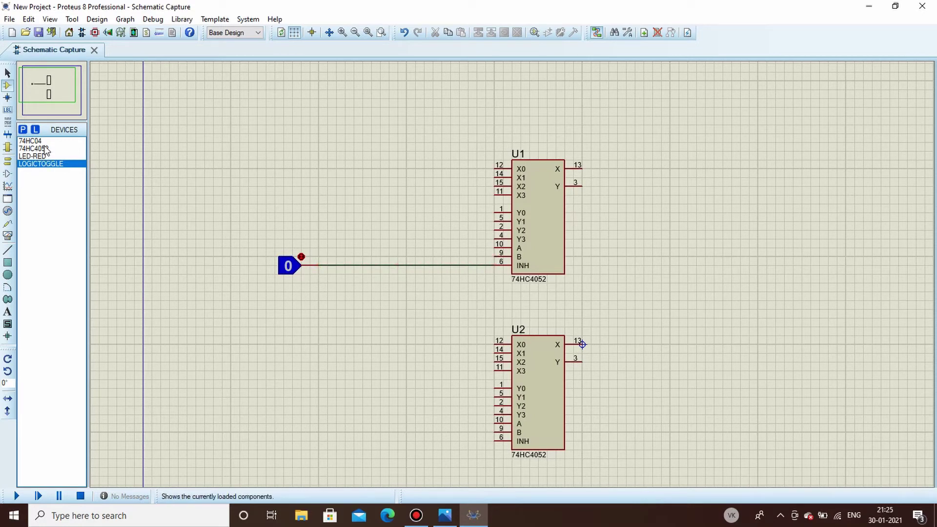
Place inverter U3:A rotated downward and join its input to the toggle's wire
{"action": "left_click", "coordinate": [31, 141]}
{"action": "left_click", "coordinate": [322, 292]}
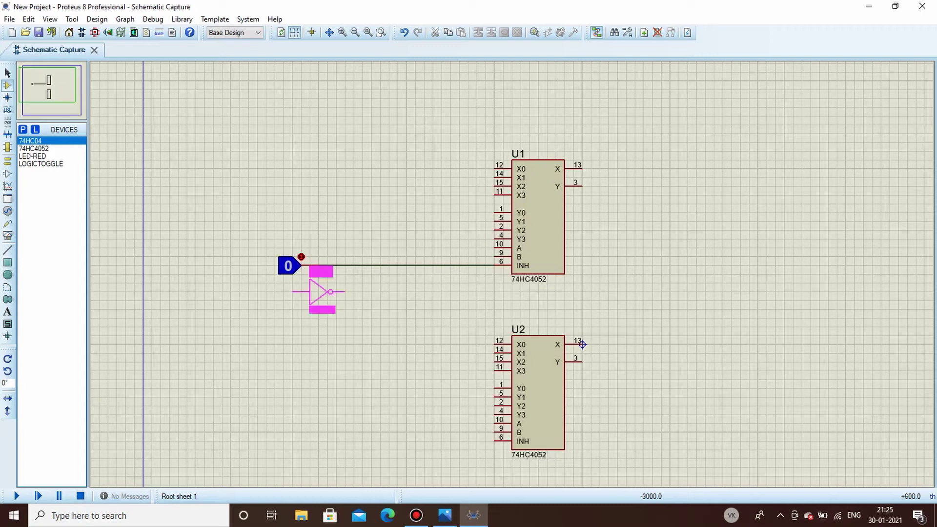
{"action": "left_click", "coordinate": [324, 299]}
{"action": "right_click", "coordinate": [338, 299]}
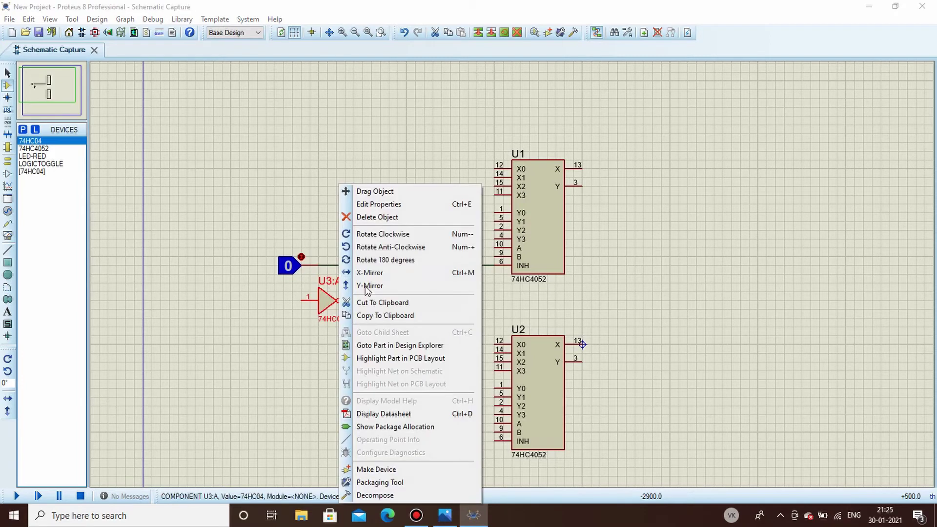
{"action": "left_click", "coordinate": [383, 234]}
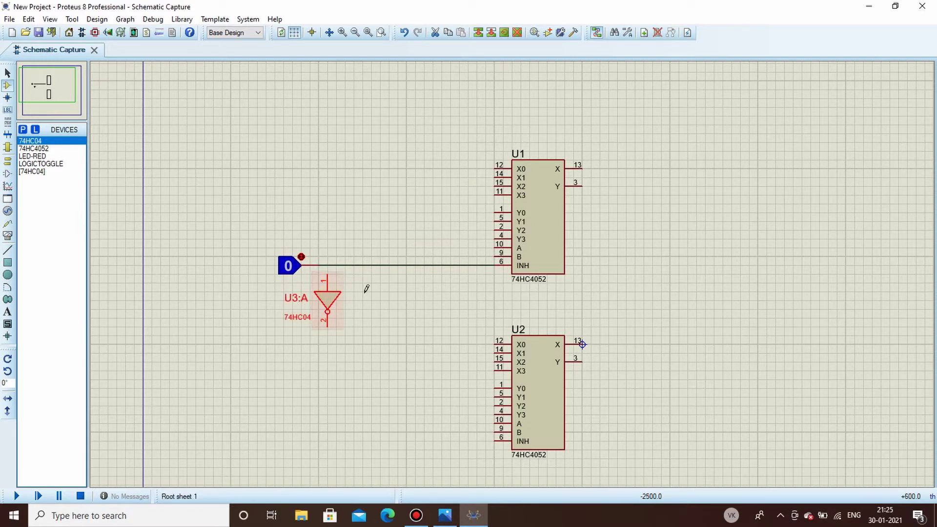
{"action": "left_click", "coordinate": [329, 274]}
{"action": "left_click", "coordinate": [327, 266]}
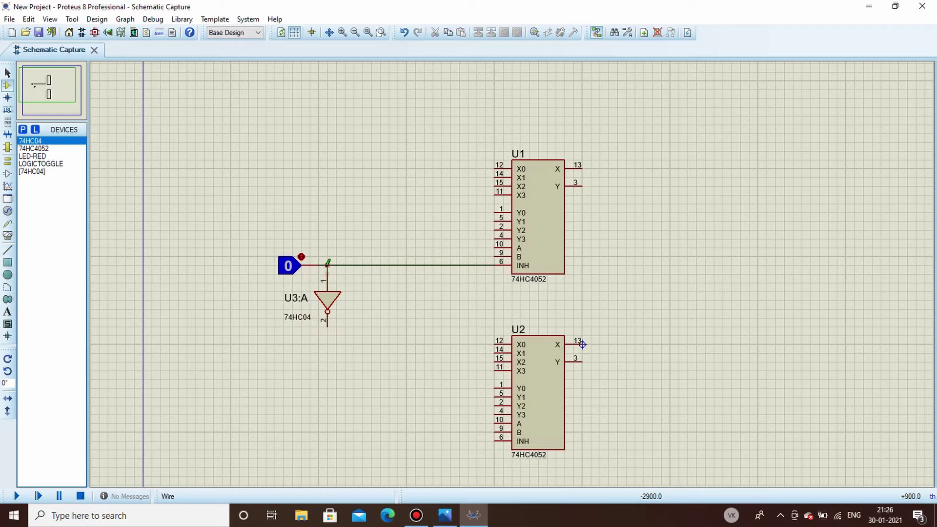
Draw a stub wire from the inverter output and label it INV
{"action": "left_click", "coordinate": [328, 325]}
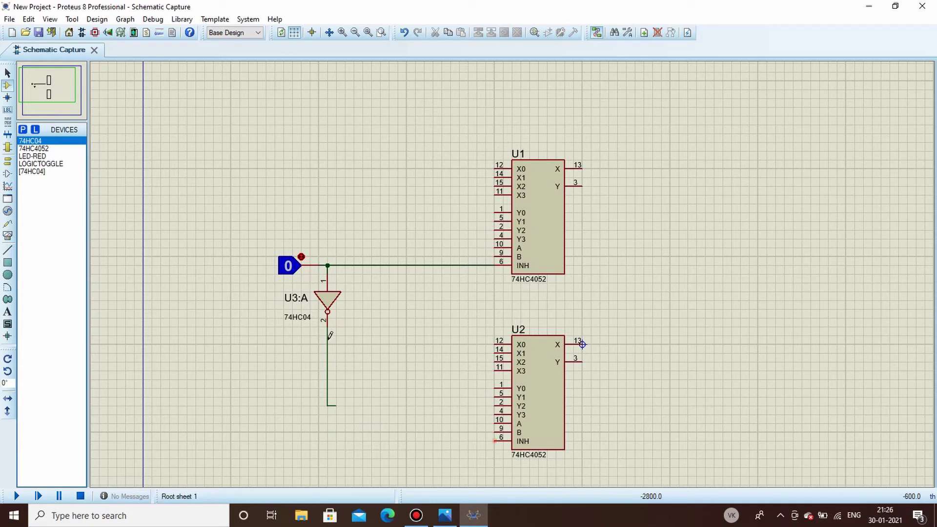
{"action": "double_click", "coordinate": [275, 326]}
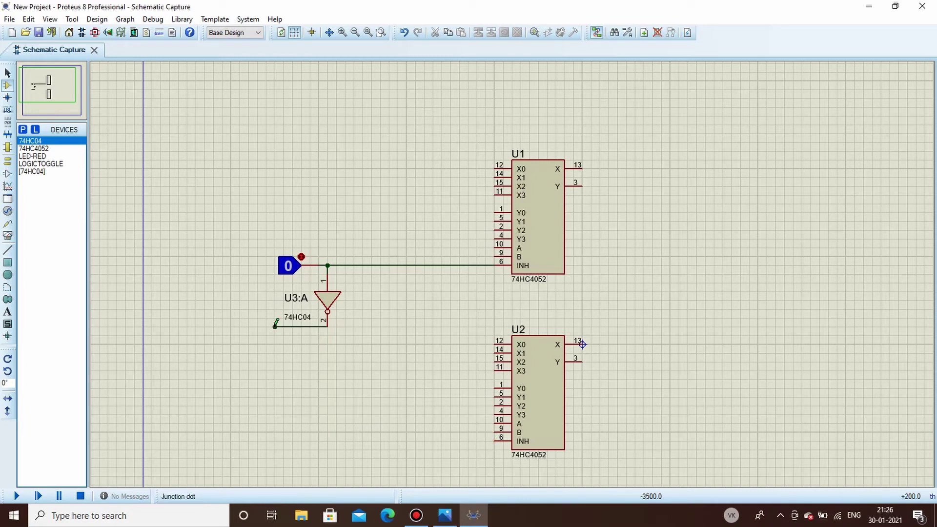
{"action": "right_click", "coordinate": [299, 329]}
{"action": "left_click", "coordinate": [342, 374]}
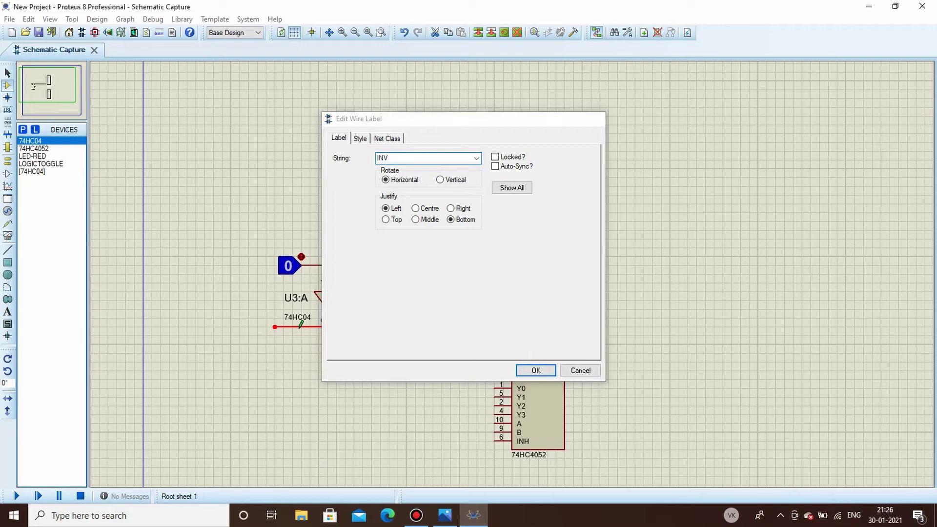
{"action": "key", "text": "Return"}
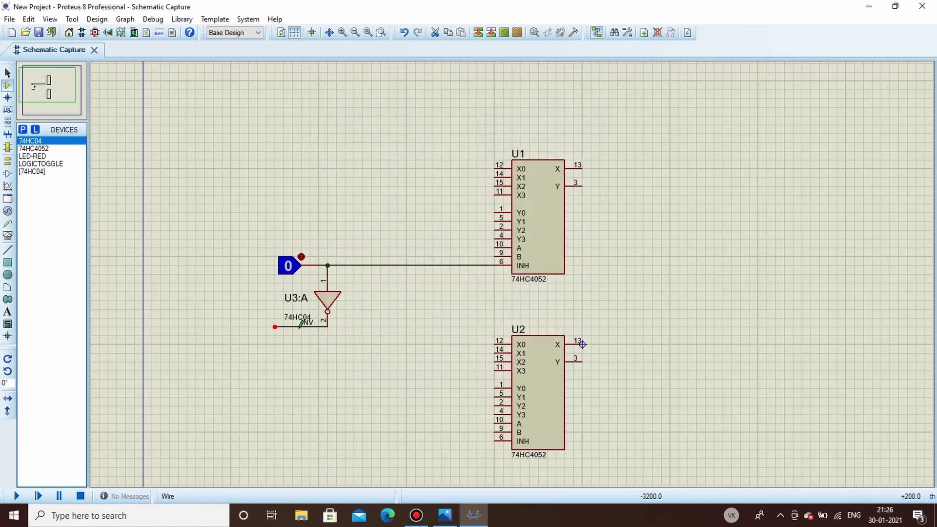
Draw a stub wire from U2's INH pin and label it INV
{"action": "left_click", "coordinate": [497, 439]}
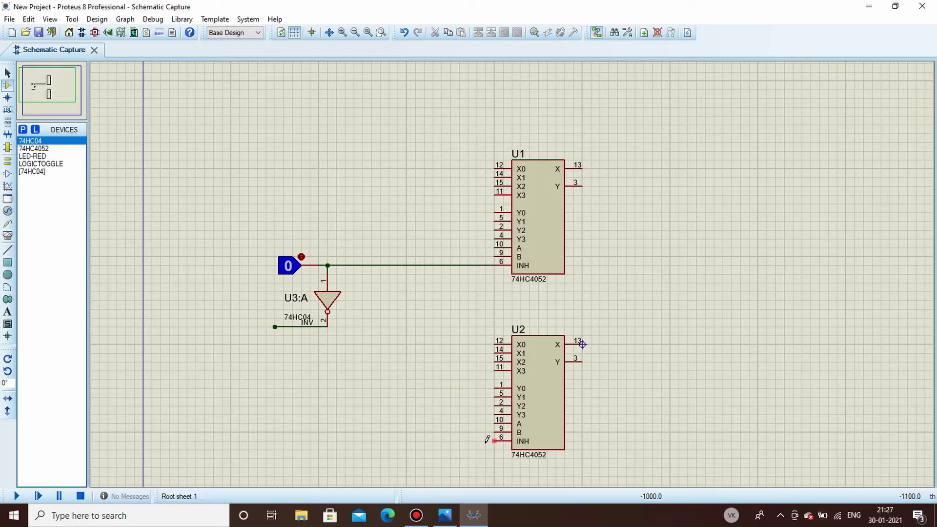
{"action": "double_click", "coordinate": [450, 441]}
{"action": "right_click", "coordinate": [480, 441]}
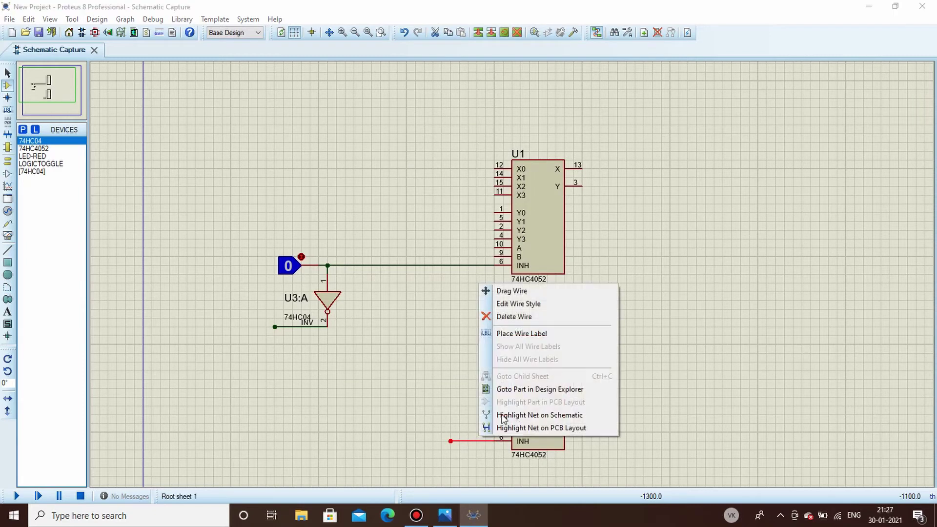
{"action": "left_click", "coordinate": [537, 336]}
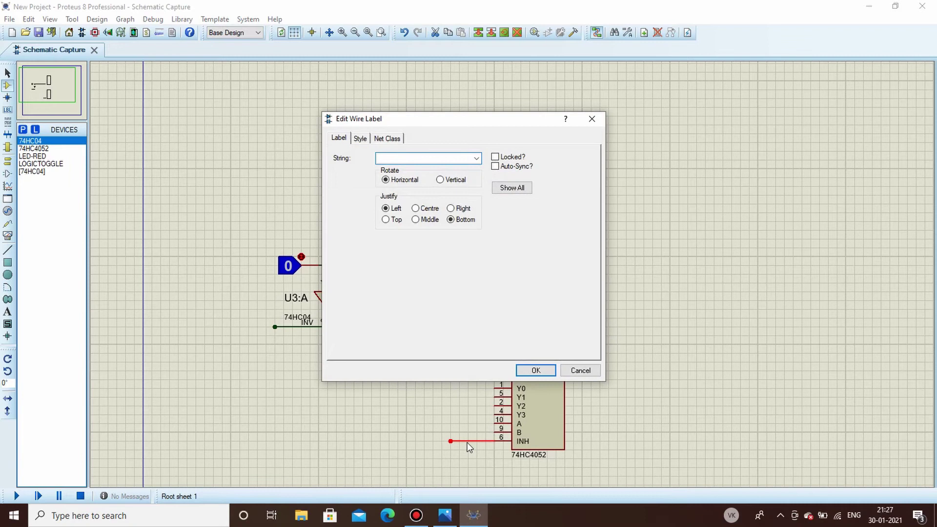
{"action": "type", "text": "INV"}
{"action": "key", "text": "Return"}
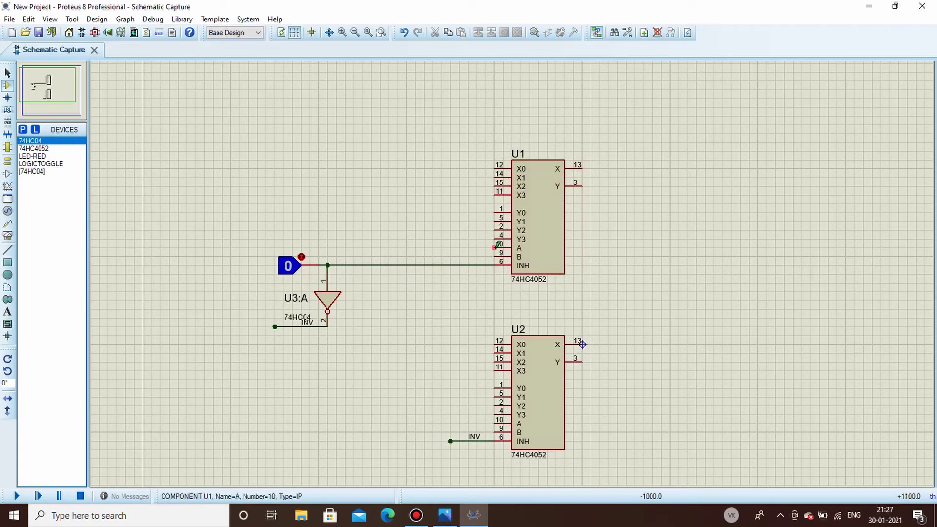
{"action": "left_click", "coordinate": [49, 163]}
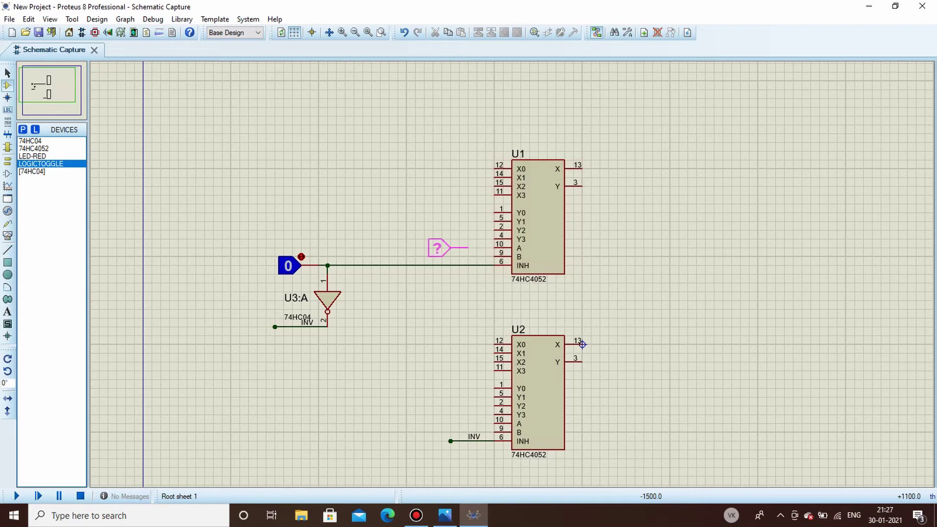
Place two logic toggles left of U1, wiring one to pin A (10) and one to pin B (9)
{"action": "left_click", "coordinate": [458, 253]}
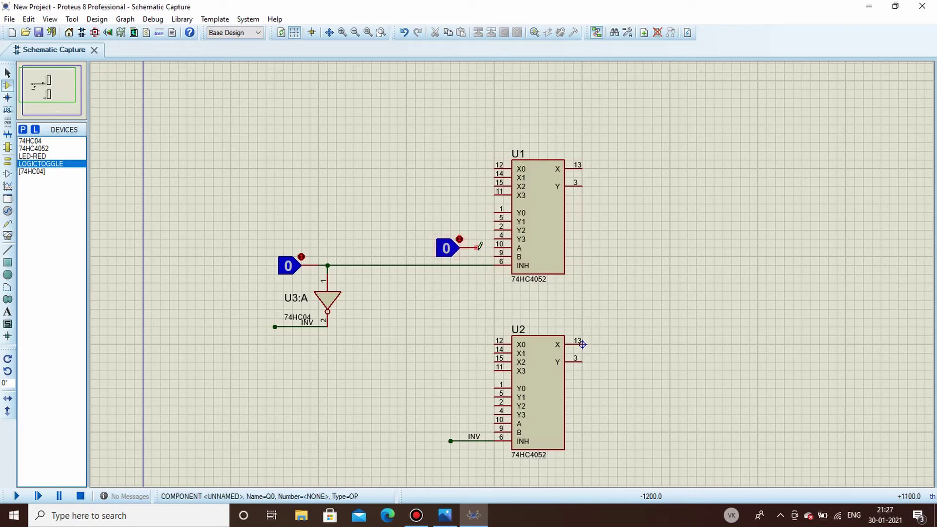
{"action": "left_click", "coordinate": [478, 247]}
{"action": "left_click", "coordinate": [494, 243]}
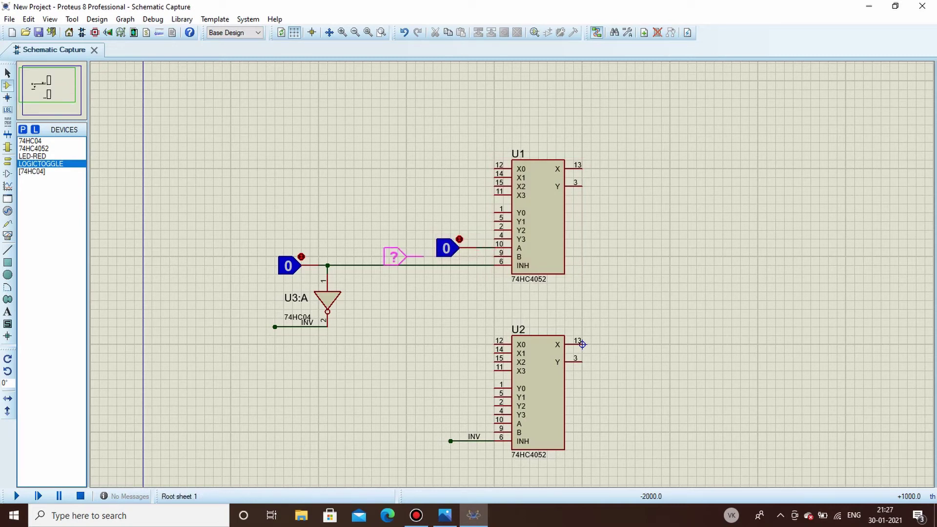
{"action": "left_click", "coordinate": [396, 251]}
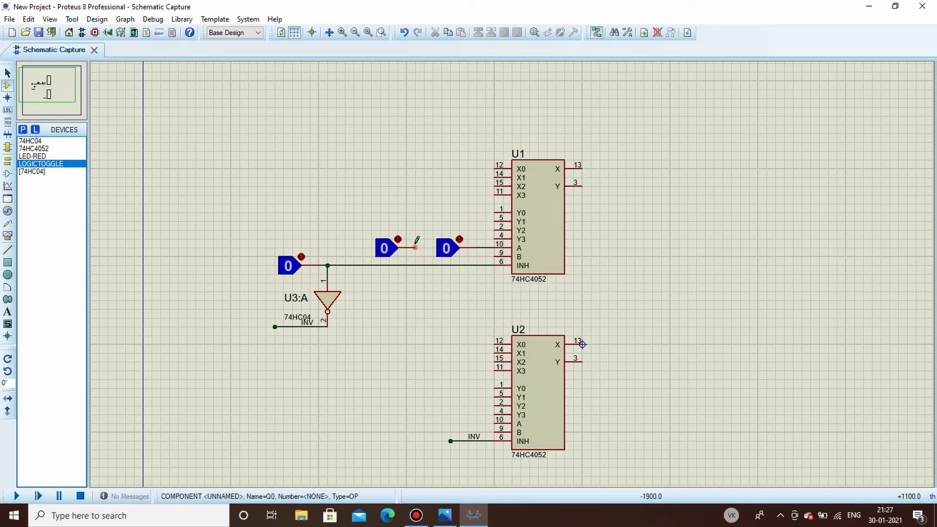
{"action": "left_click", "coordinate": [417, 247]}
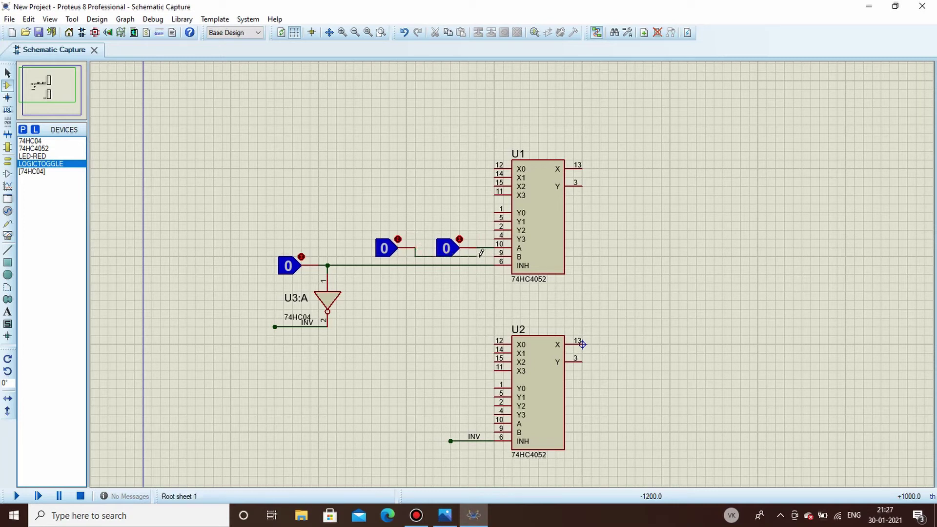
{"action": "left_click", "coordinate": [497, 253]}
Label U1's pin A wire S0 and its pin B wire S1
{"action": "right_click", "coordinate": [486, 248]}
{"action": "left_click", "coordinate": [542, 294]}
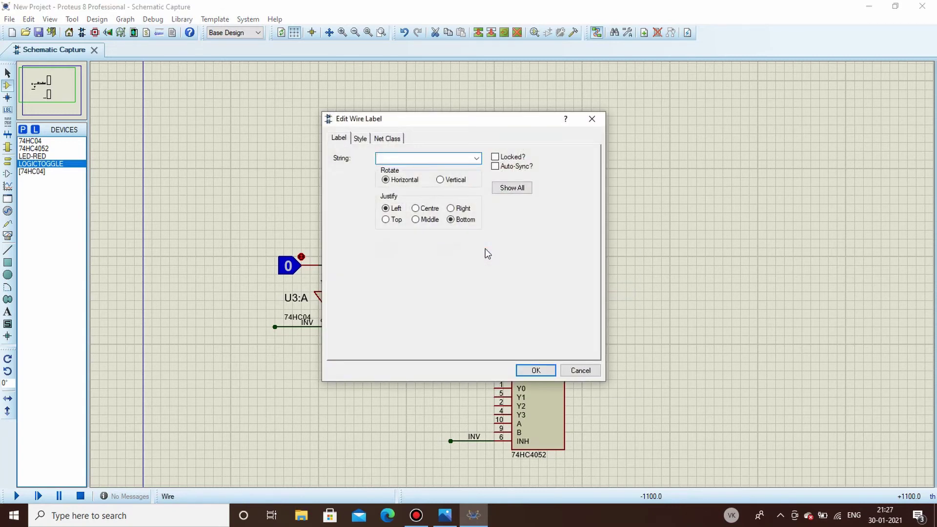
{"action": "type", "text": "s0"}
{"action": "key", "text": "Return"}
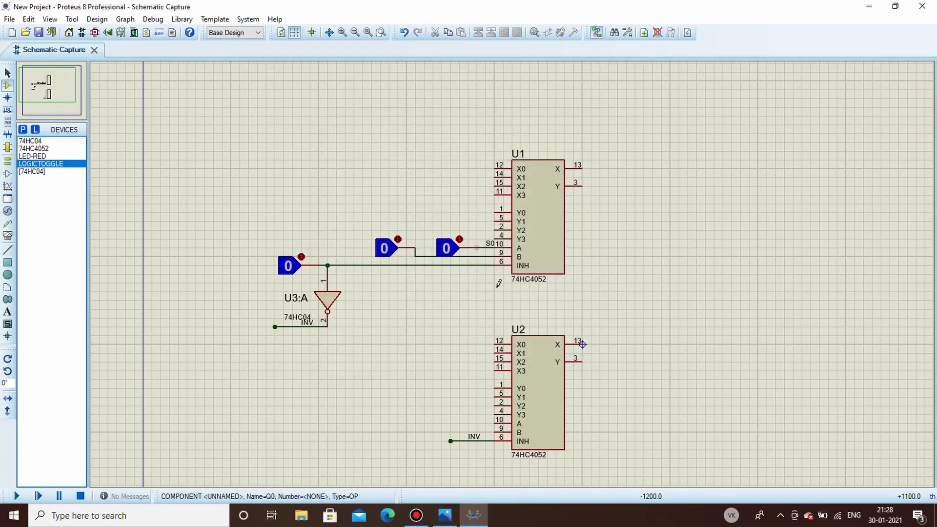
{"action": "right_click", "coordinate": [484, 253]}
{"action": "left_click", "coordinate": [534, 302]}
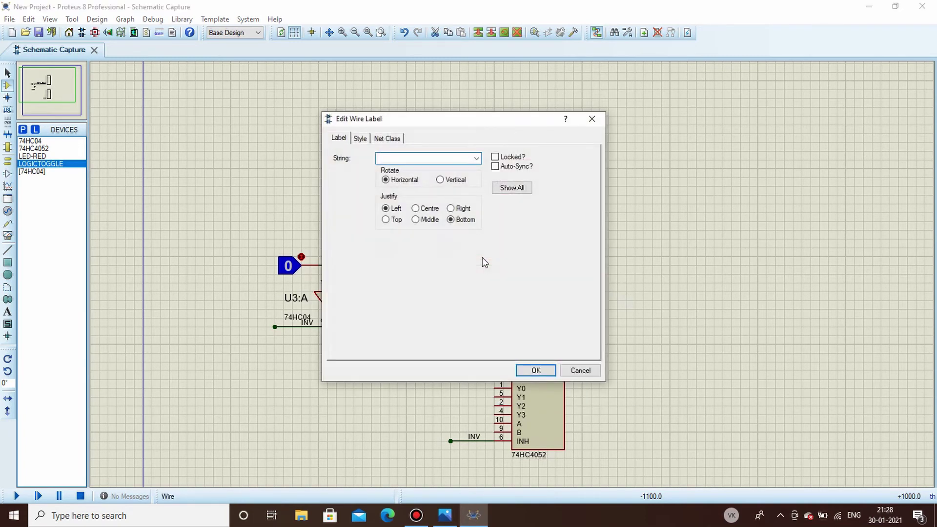
{"action": "type", "text": "S1"}
{"action": "key", "text": "Return"}
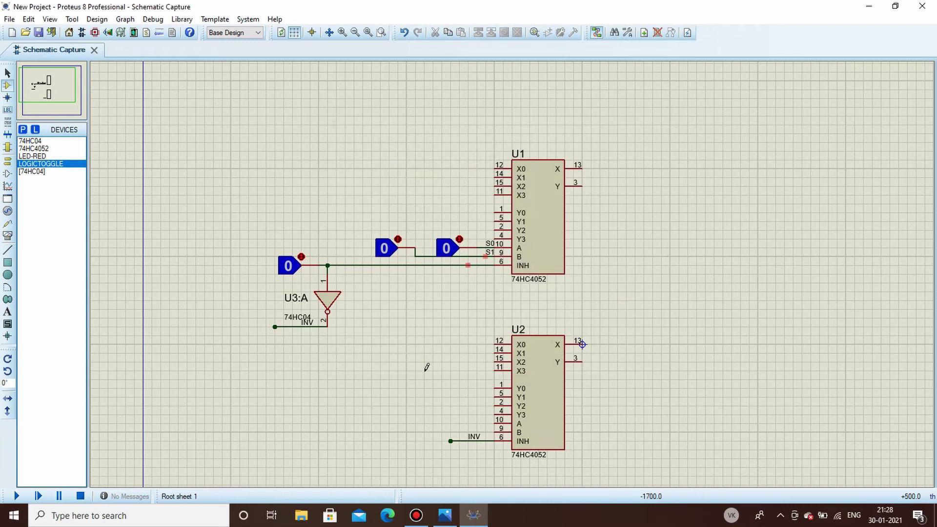
Draw stub wires from U2's pins A and B and label them S0 and S1
{"action": "left_click", "coordinate": [495, 422]}
{"action": "right_click", "coordinate": [468, 422]}
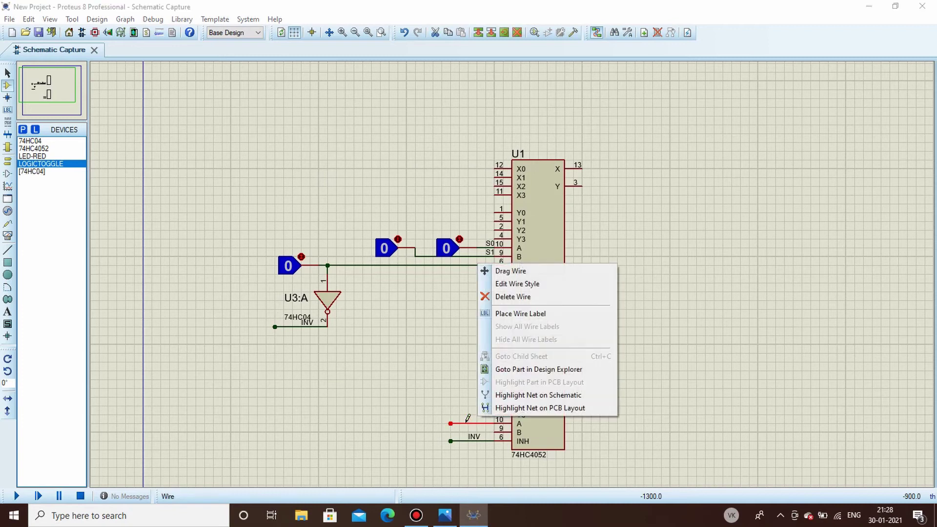
{"action": "left_click", "coordinate": [537, 314]}
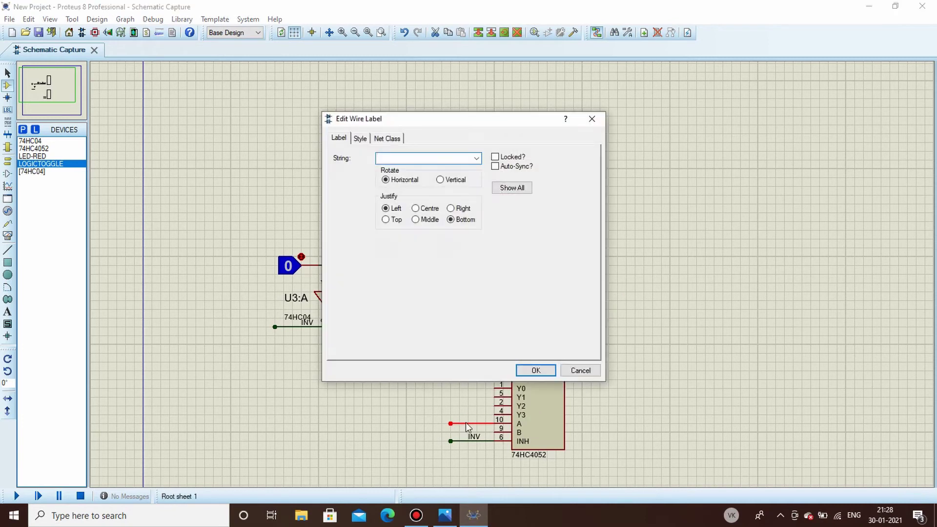
{"action": "type", "text": "S0"}
{"action": "key", "text": "Return"}
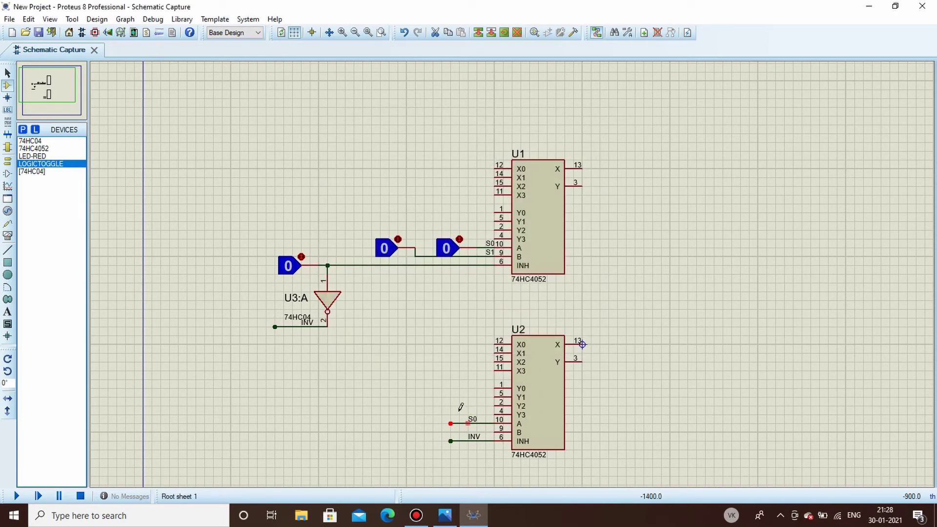
{"action": "left_click", "coordinate": [480, 417]}
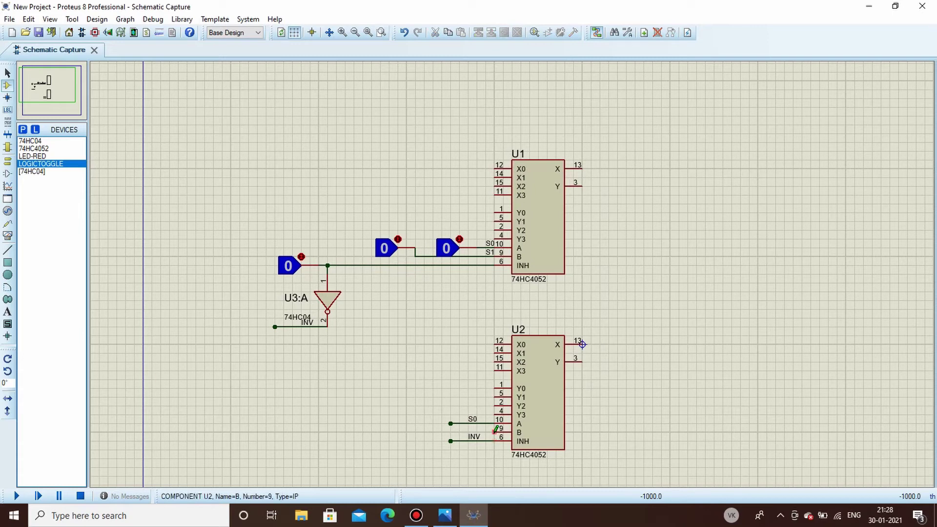
{"action": "left_click", "coordinate": [496, 430]}
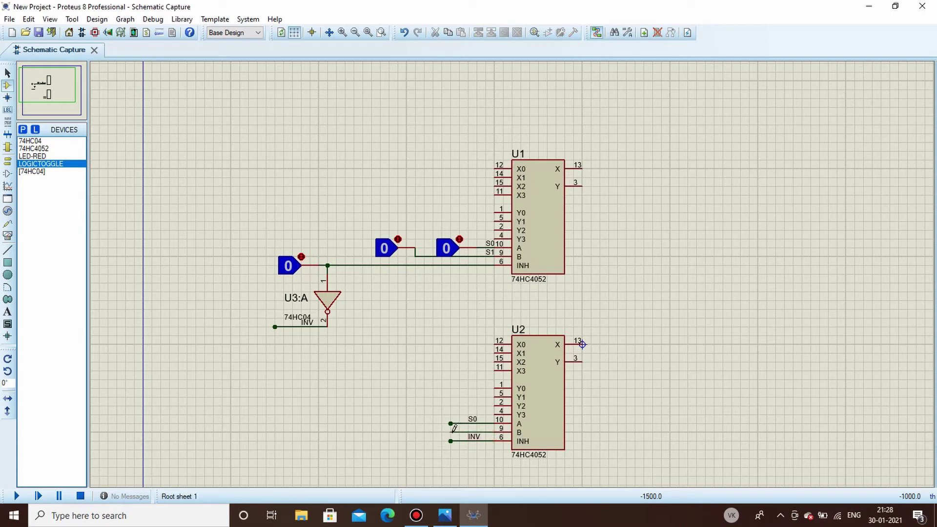
{"action": "left_click", "coordinate": [451, 433]}
{"action": "right_click", "coordinate": [470, 432]}
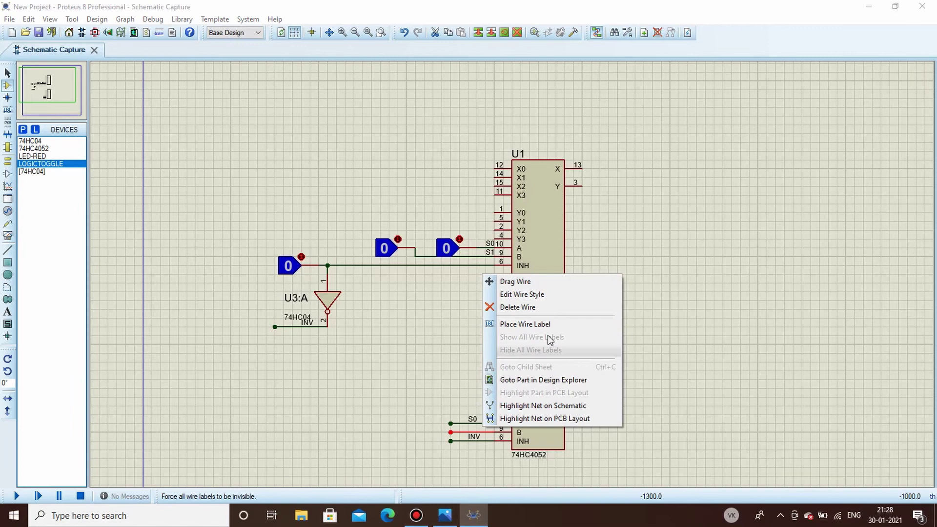
{"action": "left_click", "coordinate": [525, 324]}
{"action": "type", "text": "S1"}
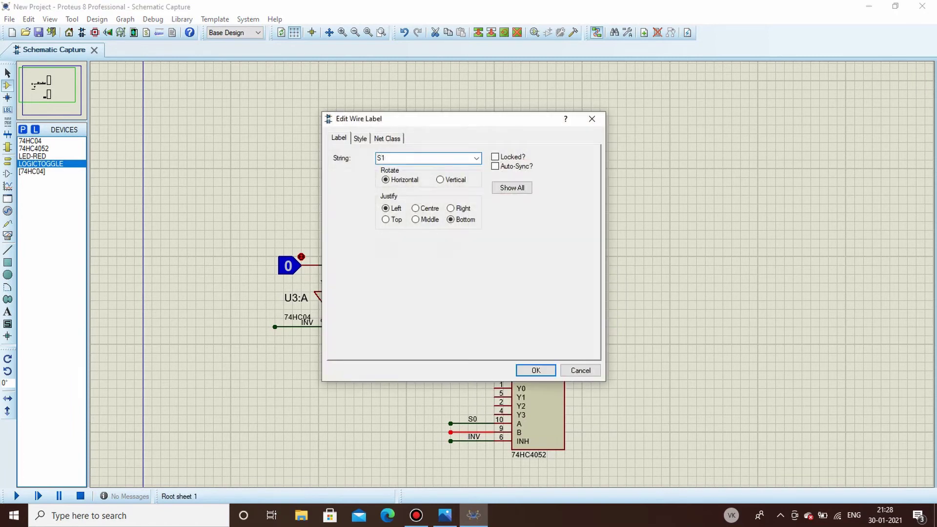
{"action": "key", "text": "Return"}
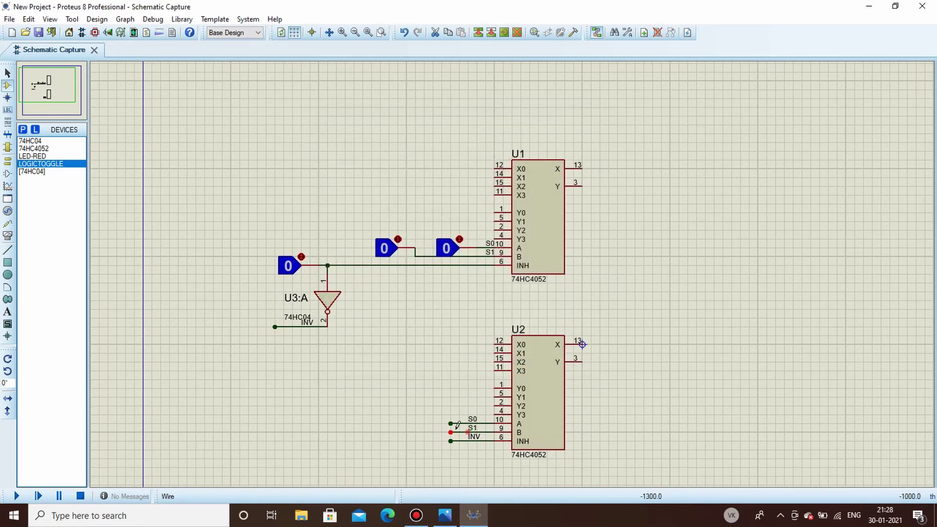
{"action": "left_click", "coordinate": [374, 439]}
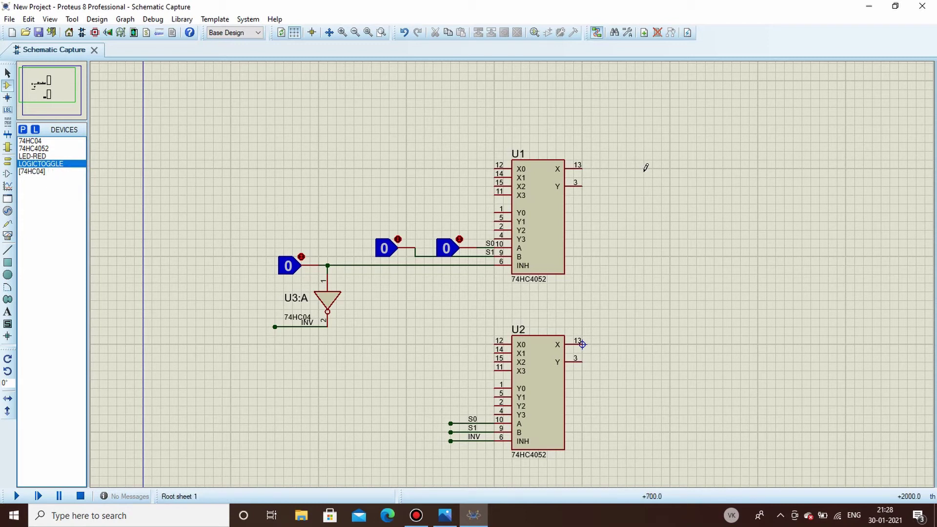
Place a mirrored logic toggle right of U1, wiring it to U1 pin 13 (X) and U2 pin 3 (Y)
{"action": "left_click", "coordinate": [706, 170]}
{"action": "left_click", "coordinate": [687, 164]}
{"action": "right_click", "coordinate": [689, 162]}
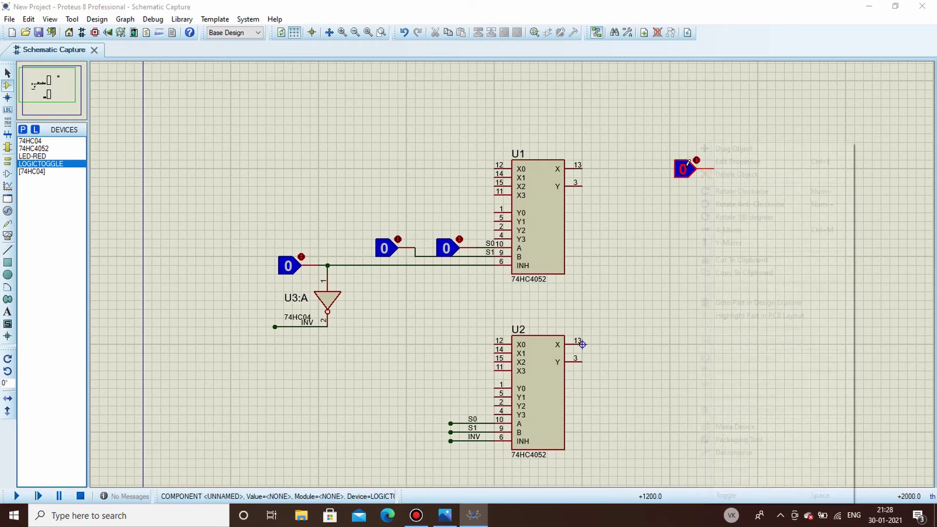
{"action": "left_click", "coordinate": [722, 229]}
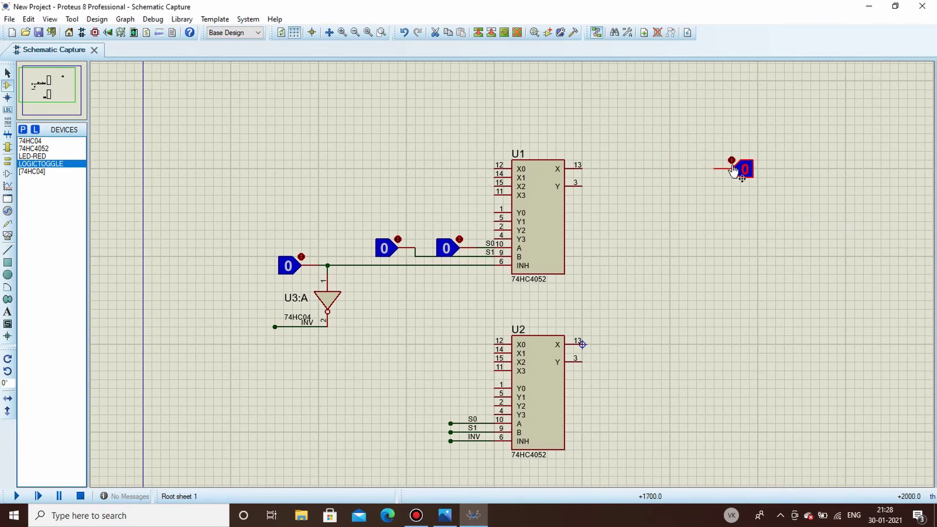
{"action": "left_click_drag", "start_coordinate": [734, 169], "coordinate": [691, 169]}
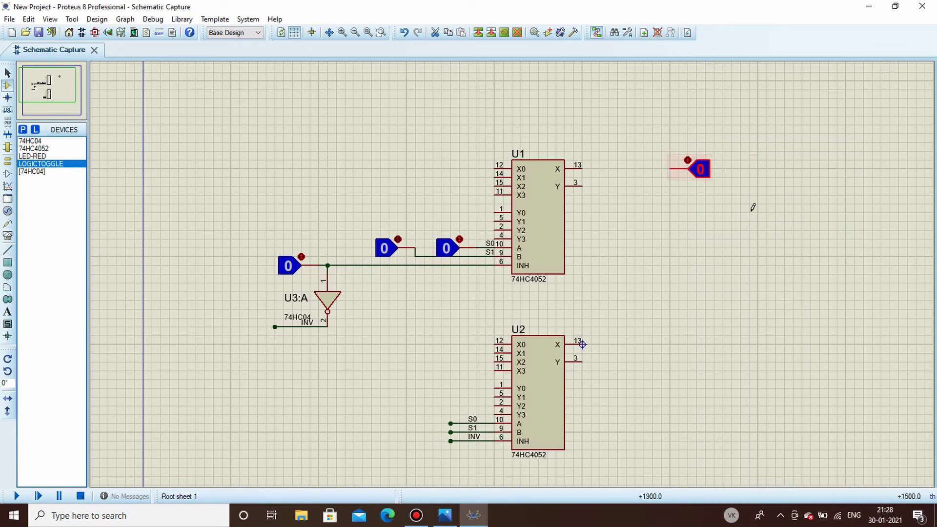
{"action": "left_click", "coordinate": [754, 208]}
{"action": "left_click", "coordinate": [670, 169]}
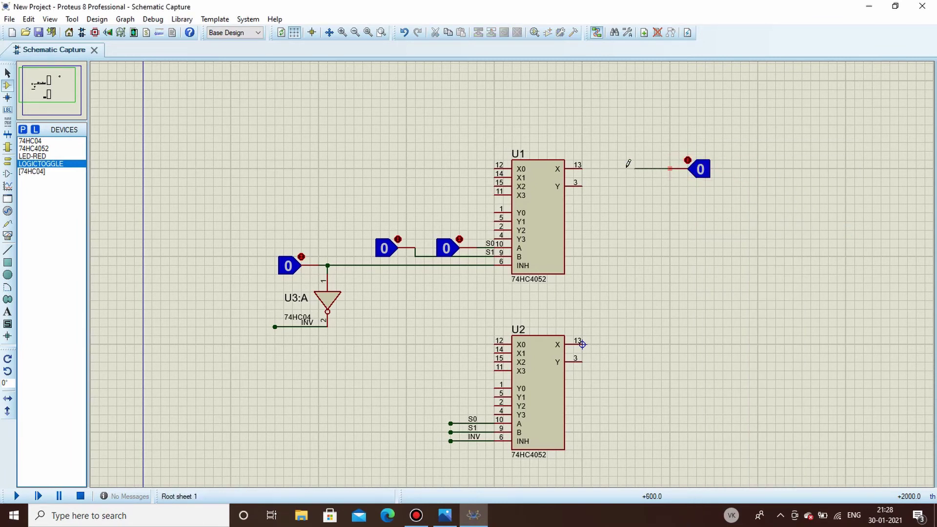
{"action": "left_click", "coordinate": [585, 167]}
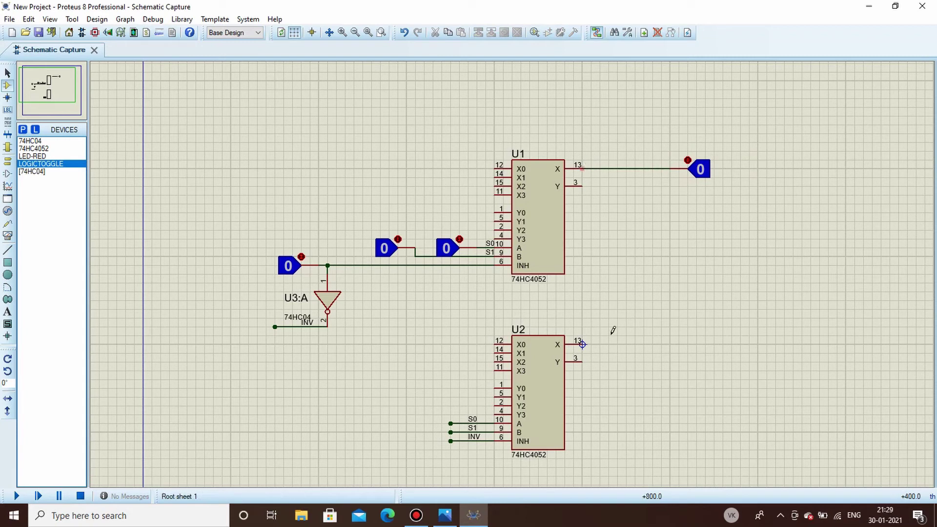
{"action": "left_click", "coordinate": [584, 362]}
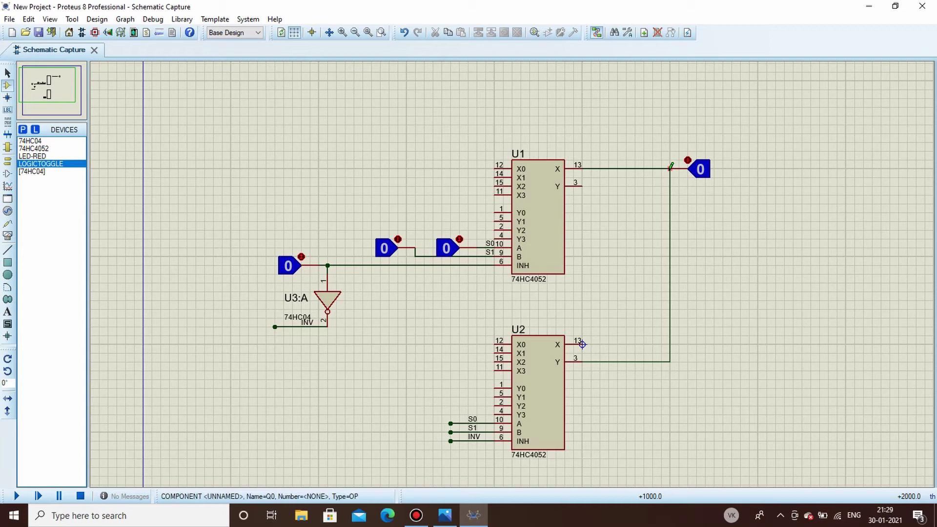
{"action": "left_click", "coordinate": [670, 168]}
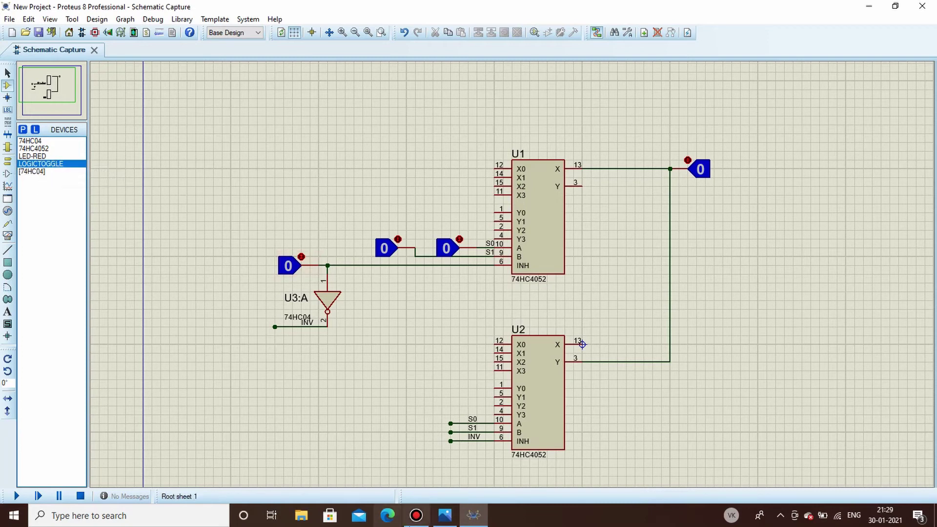
Place red LED D1 rotated 90 degrees left of U1 and wire it to pin 12 (X0)
{"action": "left_click", "coordinate": [32, 156]}
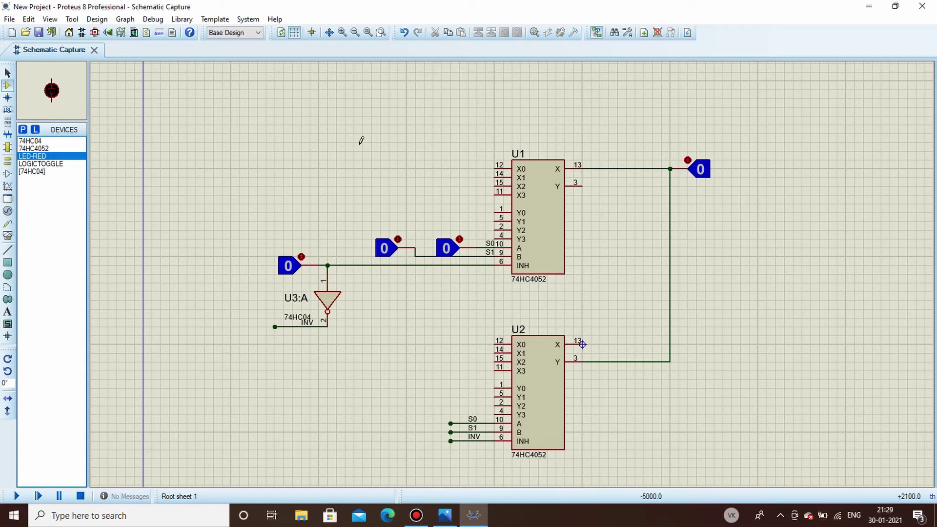
{"action": "left_click", "coordinate": [453, 161]}
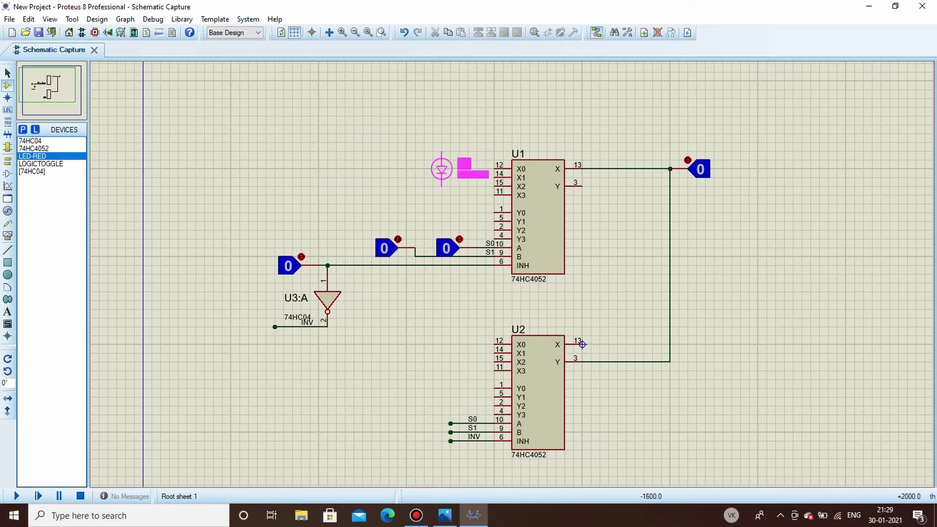
{"action": "left_click", "coordinate": [449, 151]}
{"action": "right_click", "coordinate": [450, 149]}
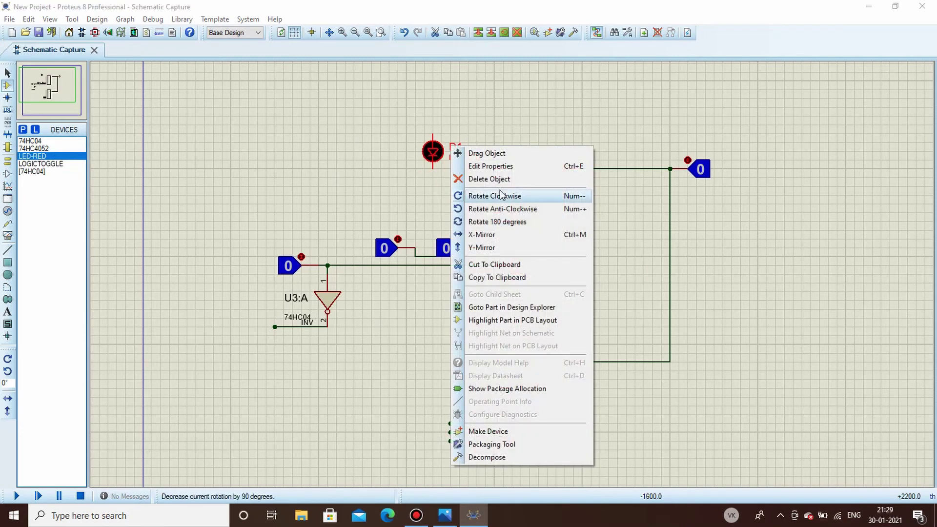
{"action": "left_click", "coordinate": [486, 196]}
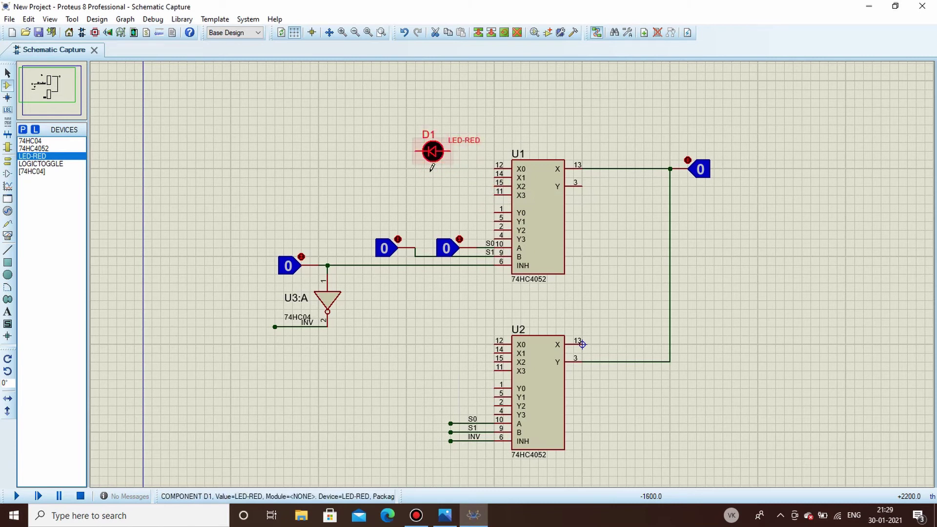
{"action": "left_click", "coordinate": [450, 170]}
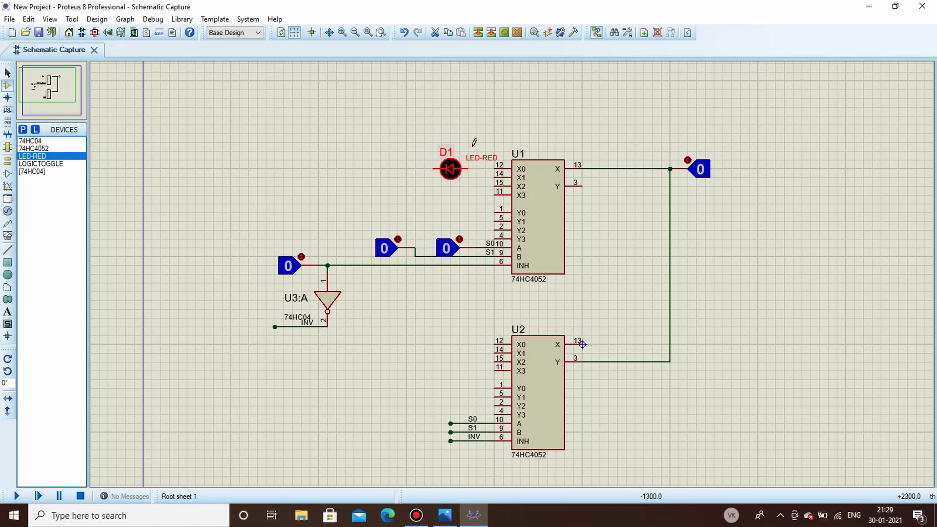
{"action": "left_click", "coordinate": [468, 169]}
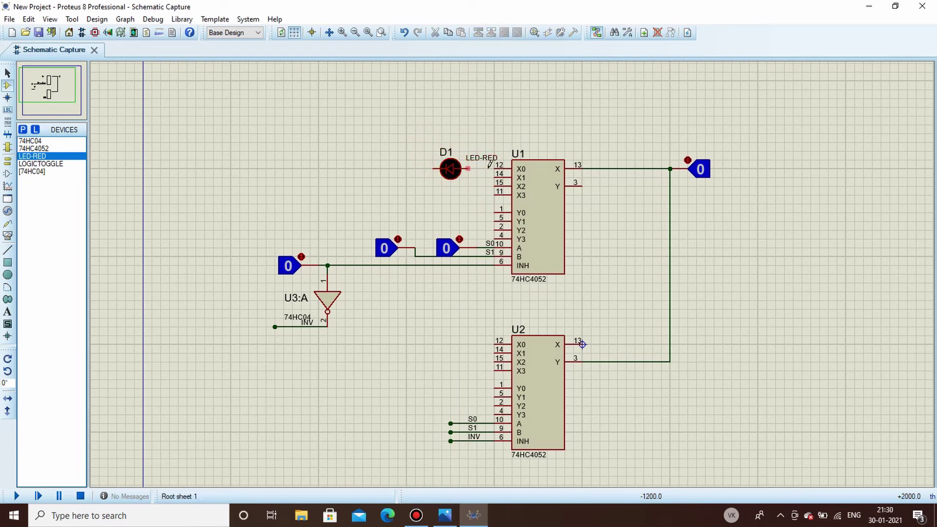
Place a ground terminal, wire it to D1's left pin, and label that wire GND
{"action": "left_click", "coordinate": [11, 162]}
{"action": "left_click", "coordinate": [32, 179]}
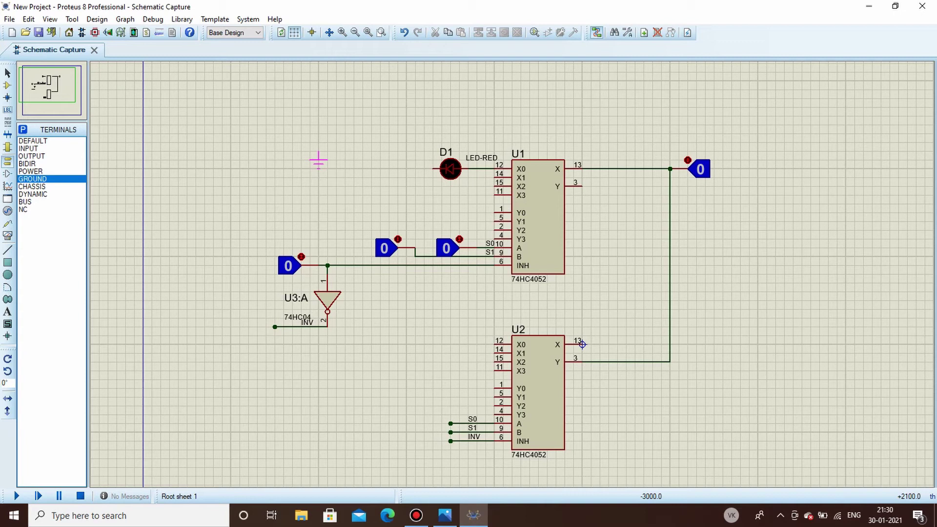
{"action": "left_click", "coordinate": [318, 160]}
{"action": "left_click", "coordinate": [319, 145]}
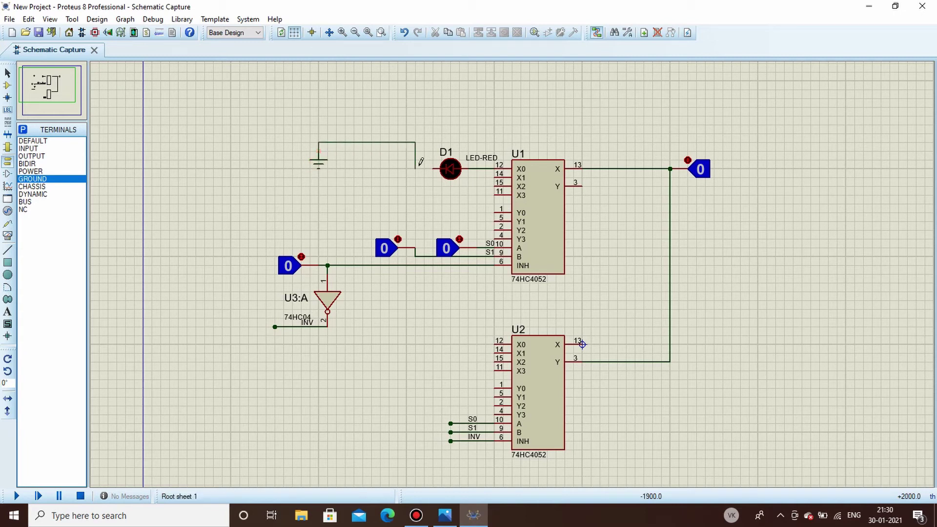
{"action": "left_click", "coordinate": [439, 169]}
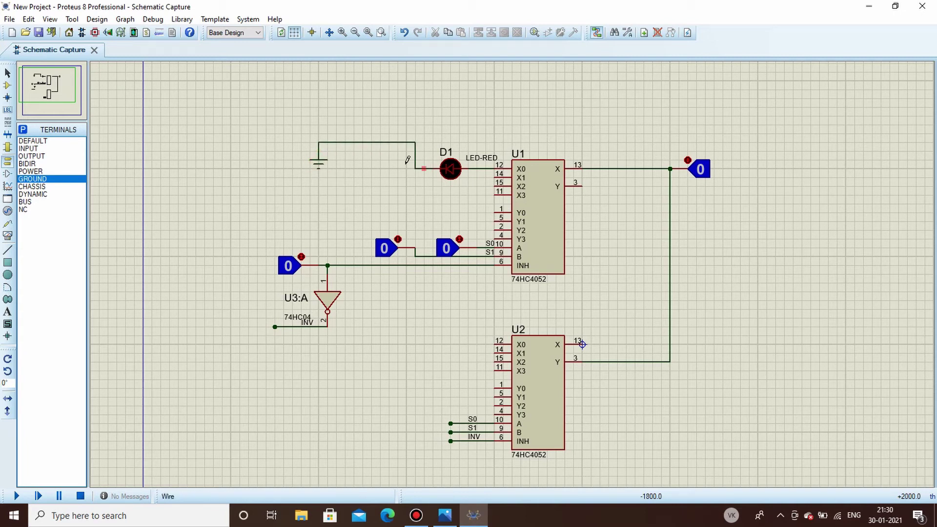
{"action": "right_click", "coordinate": [382, 141]}
{"action": "left_click", "coordinate": [415, 185]}
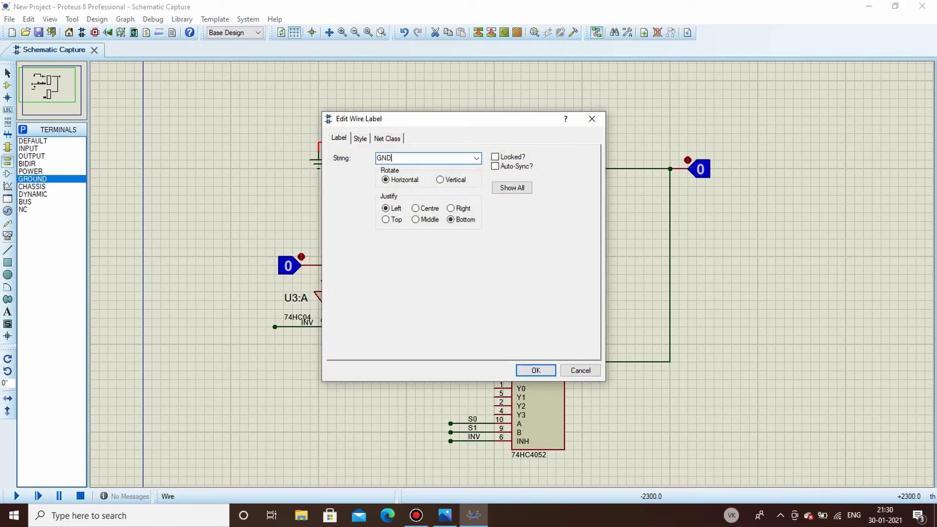
{"action": "key", "text": "Return"}
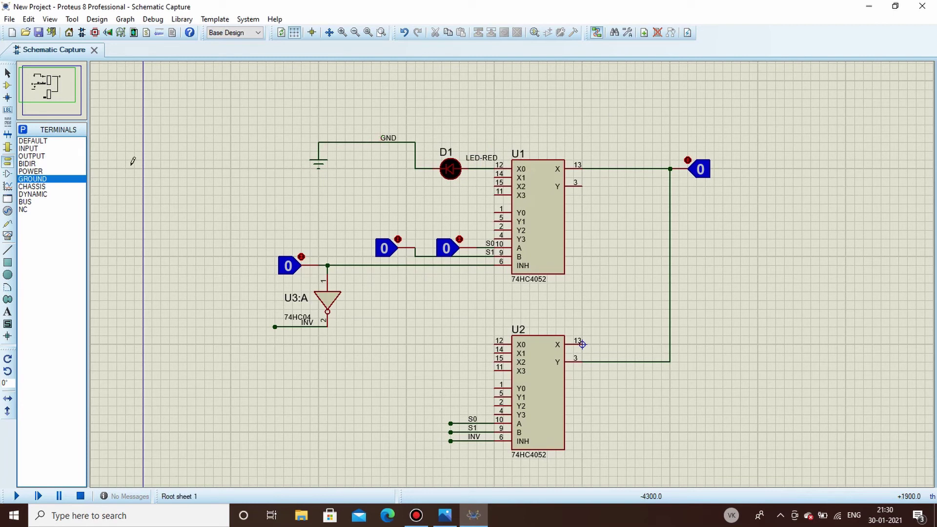
{"action": "left_click", "coordinate": [8, 85]}
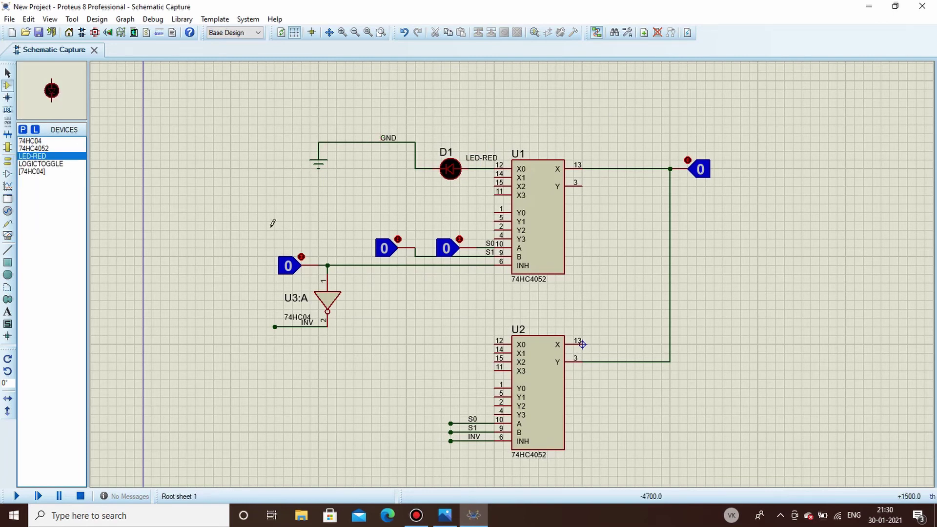
Place a second LED-RED, D2, rotated 90° and wired to U1's X1 pin 14
{"action": "left_click", "coordinate": [362, 177]}
{"action": "right_click", "coordinate": [376, 167]}
{"action": "left_click", "coordinate": [423, 219]}
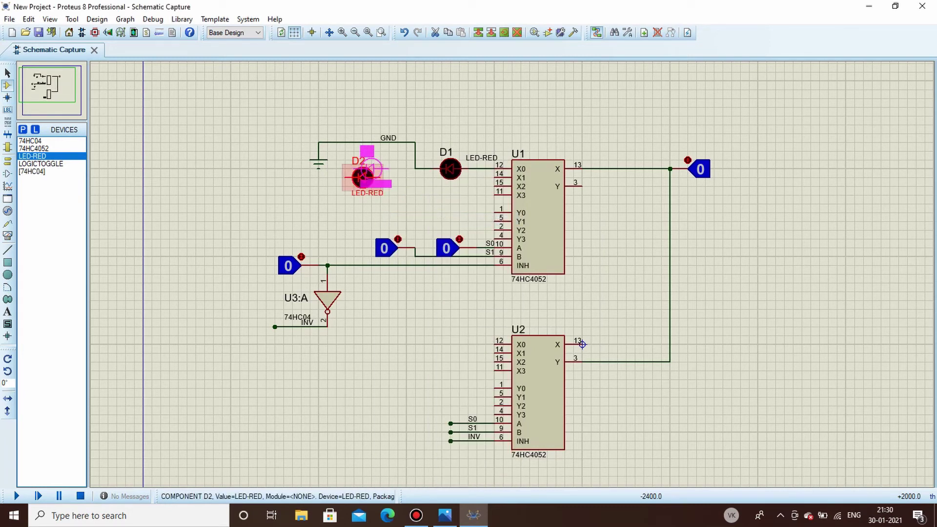
{"action": "left_click", "coordinate": [427, 191]}
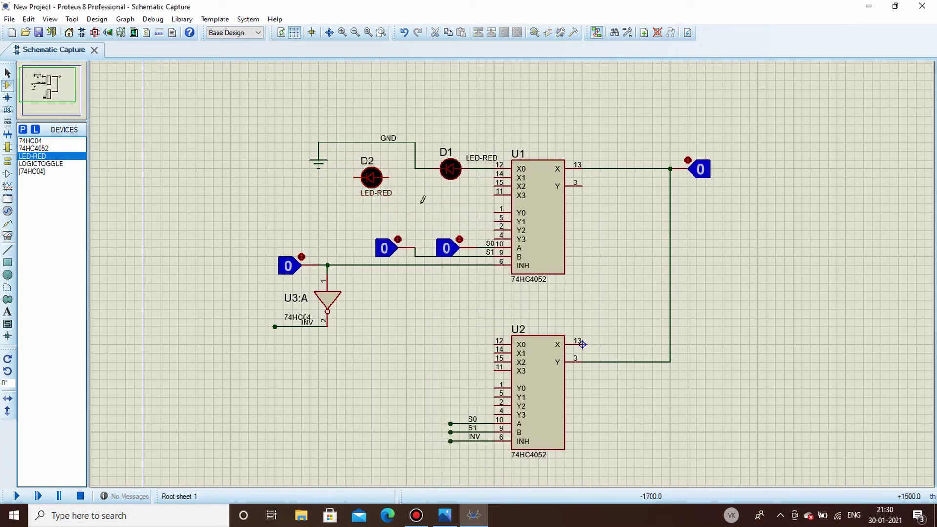
{"action": "left_click", "coordinate": [389, 177]}
{"action": "left_click", "coordinate": [490, 176]}
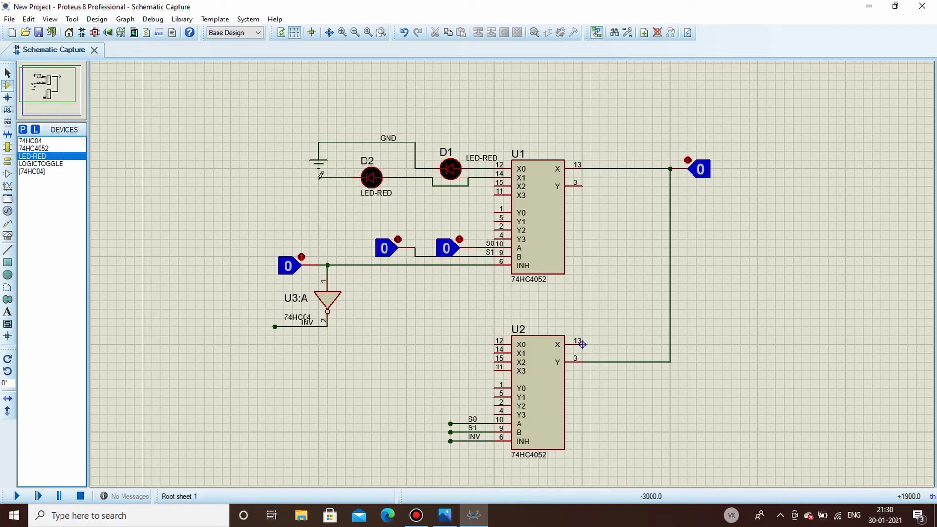
Label the wire on D2's left pin GND
{"action": "right_click", "coordinate": [341, 177]}
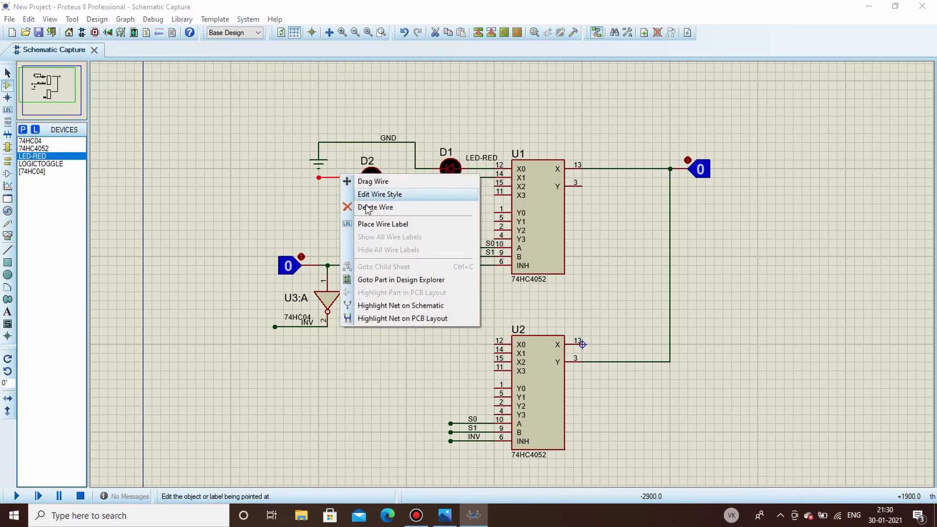
{"action": "left_click", "coordinate": [383, 224]}
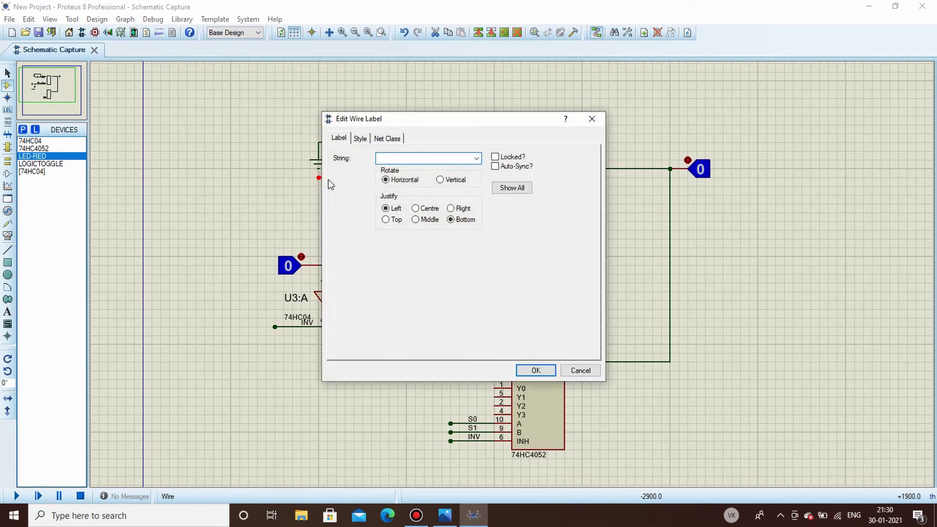
{"action": "type", "text": "GND"}
{"action": "key", "text": "Return"}
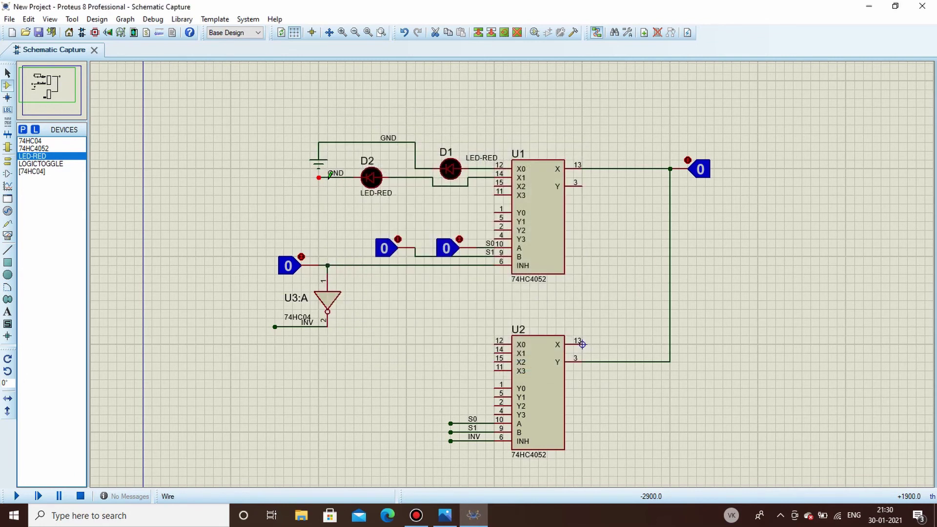
{"action": "left_click", "coordinate": [339, 209]}
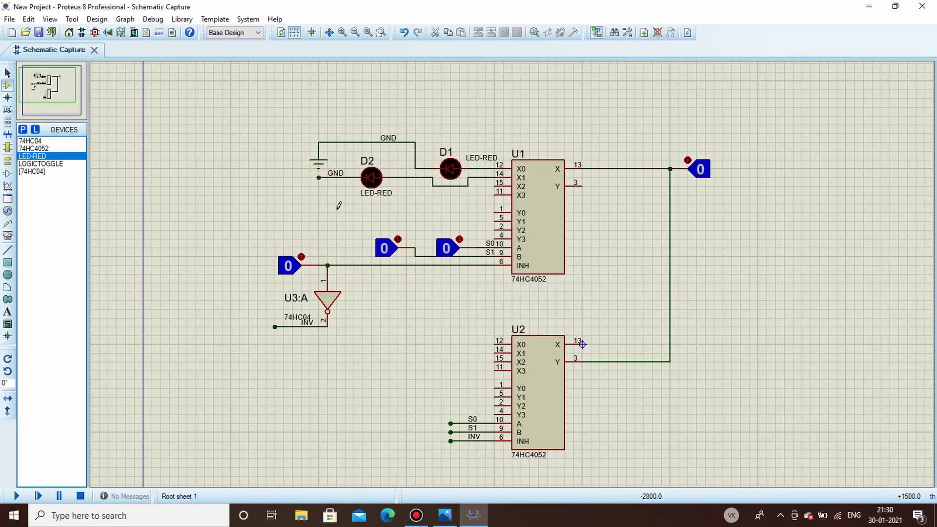
Place LED D3 below D1, rotated horizontal, with its LED-RED label beside its name
{"action": "left_click", "coordinate": [443, 207]}
{"action": "left_click", "coordinate": [433, 214]}
{"action": "right_click", "coordinate": [445, 215]}
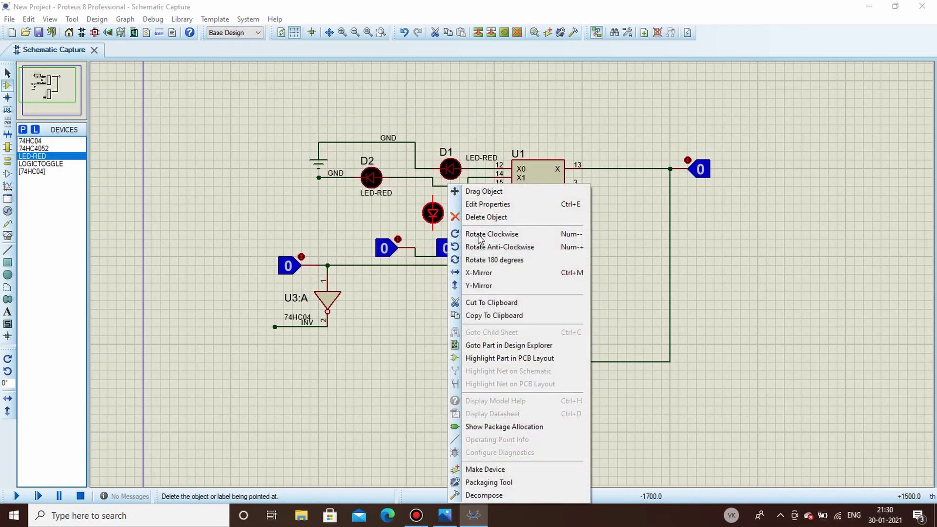
{"action": "left_click", "coordinate": [478, 236]}
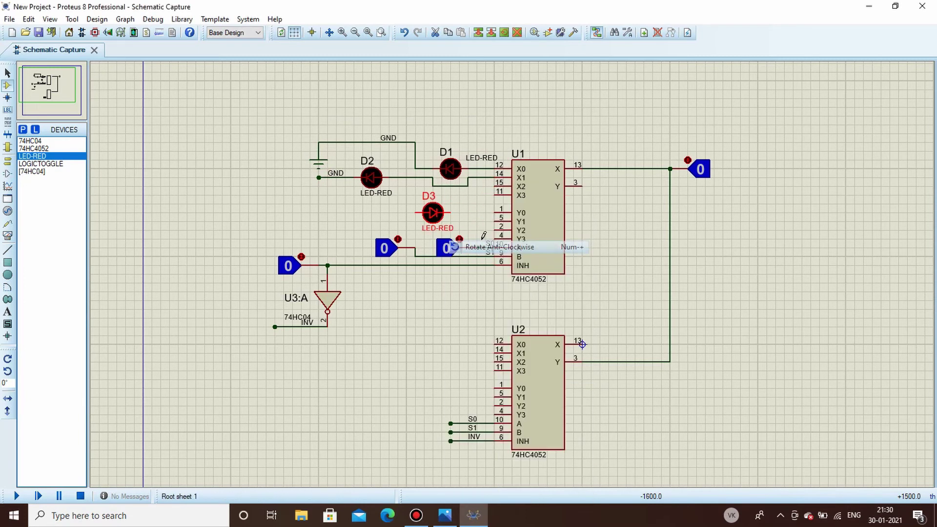
{"action": "right_click", "coordinate": [445, 215]}
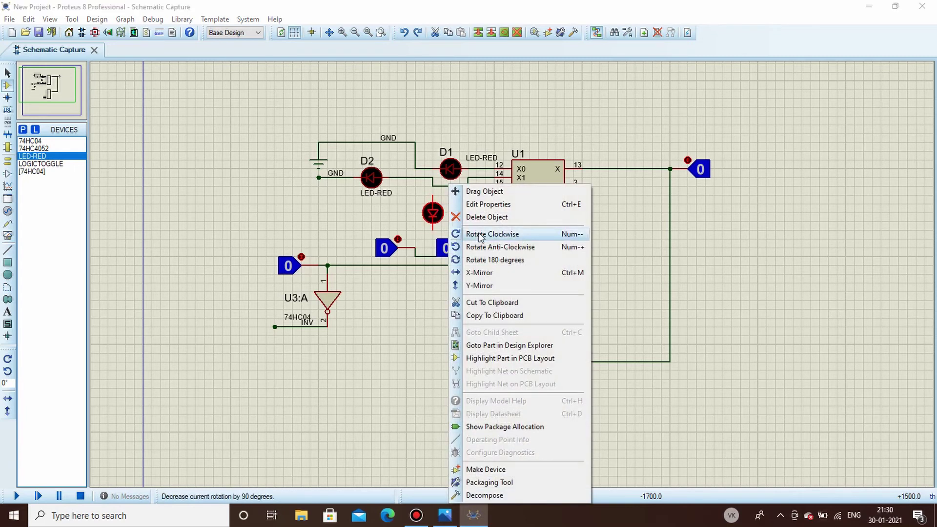
{"action": "left_click", "coordinate": [476, 232]}
{"action": "left_click_drag", "start_coordinate": [446, 230], "coordinate": [433, 201]}
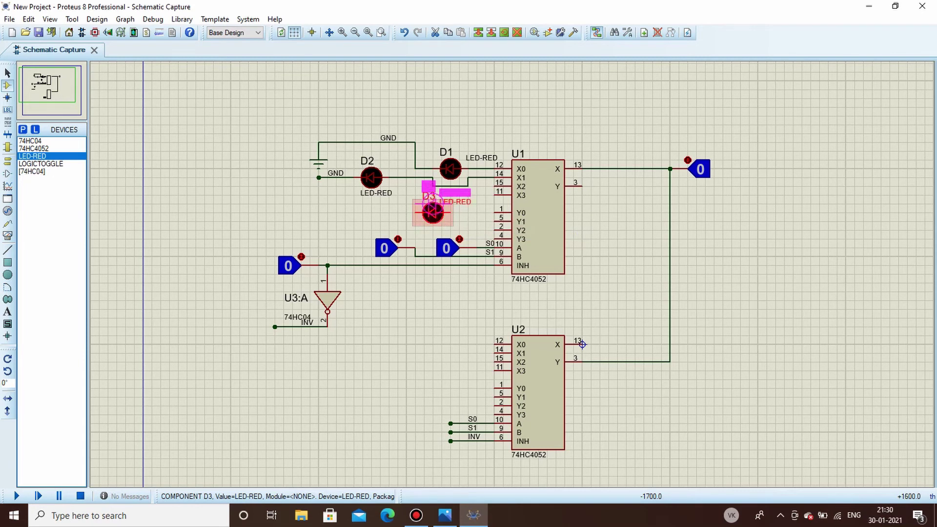
{"action": "left_click", "coordinate": [485, 209]}
Wire D3 to U1's X2 pin 15 and give its left wire a GND label
{"action": "left_click", "coordinate": [450, 204]}
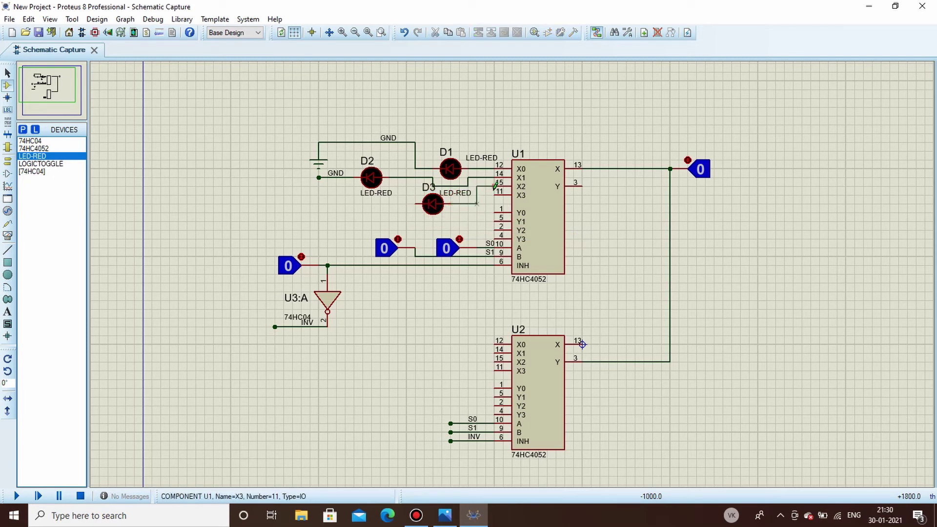
{"action": "left_click", "coordinate": [495, 186]}
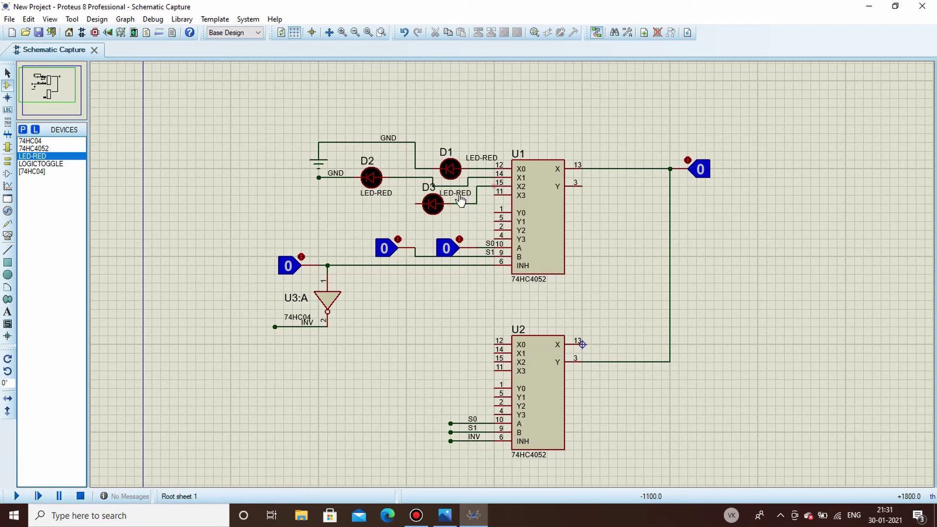
{"action": "left_click", "coordinate": [415, 202]}
{"action": "double_click", "coordinate": [363, 204]}
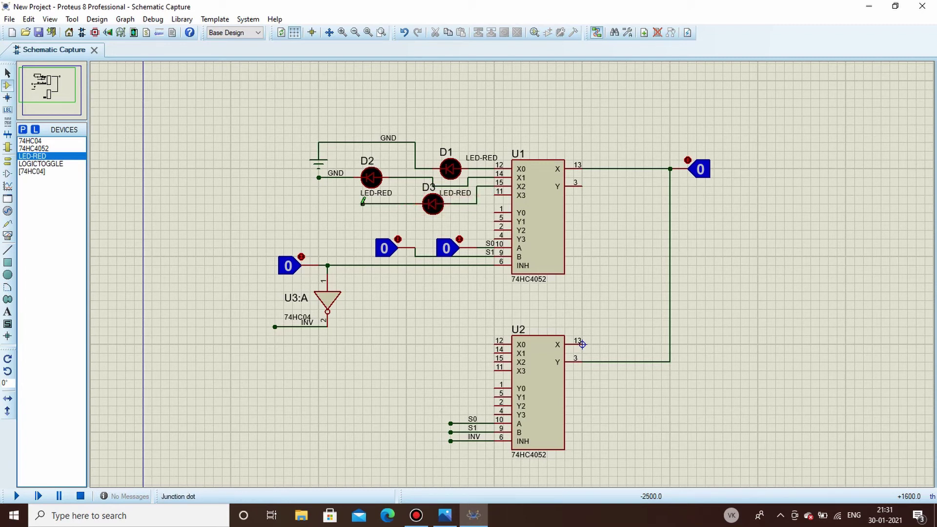
{"action": "right_click", "coordinate": [398, 202]}
{"action": "left_click", "coordinate": [439, 250]}
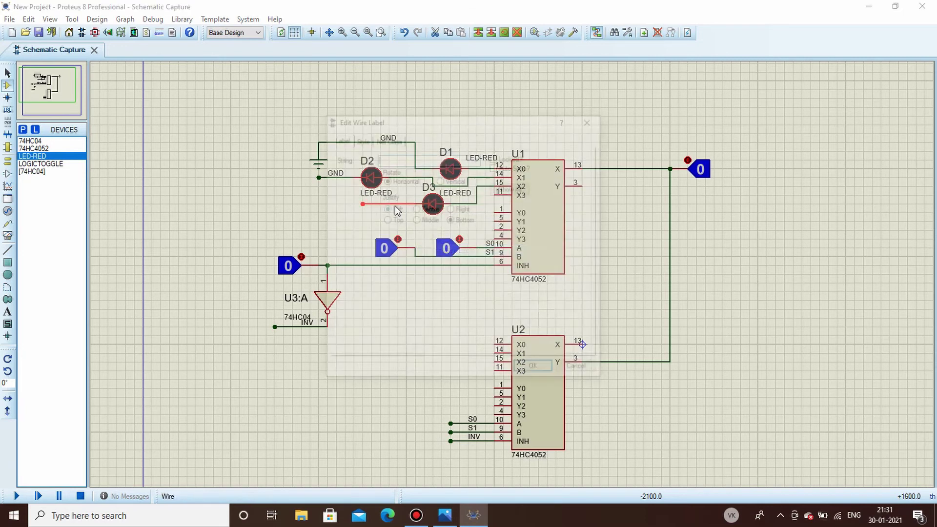
{"action": "key", "text": "Return"}
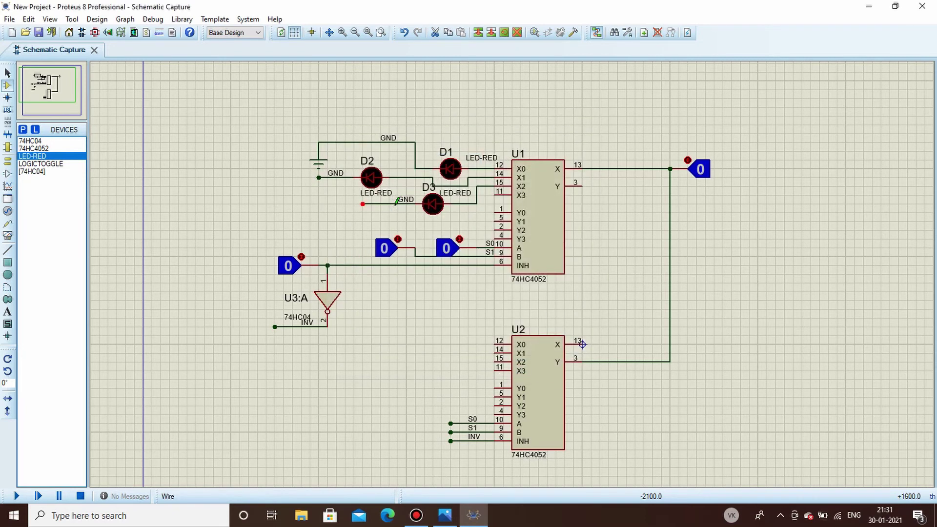
{"action": "left_click", "coordinate": [335, 205]}
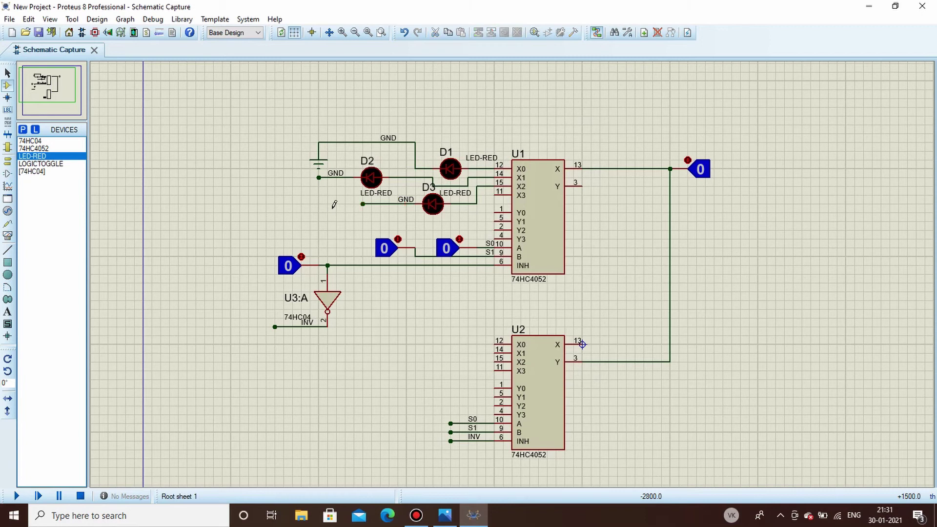
Place LED D4 horizontally beside the other LEDs
{"action": "left_click", "coordinate": [248, 201]}
{"action": "left_click", "coordinate": [257, 204]}
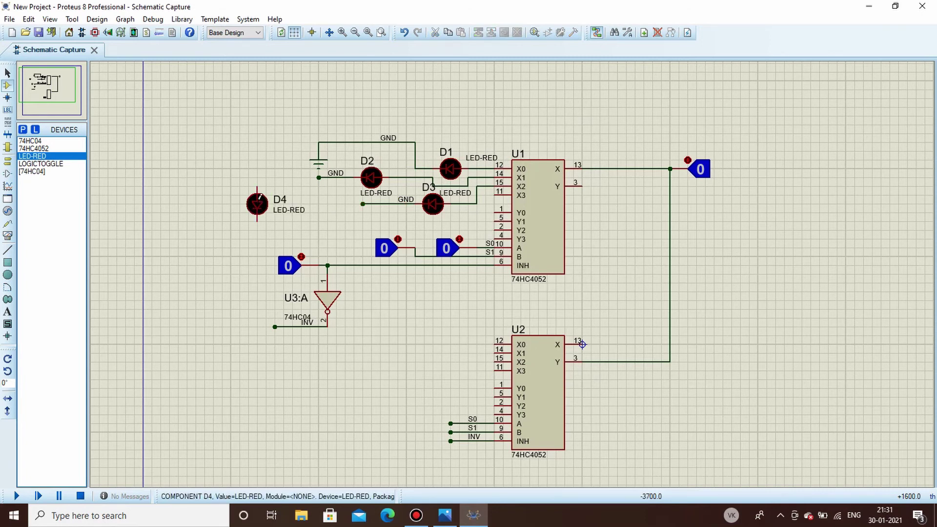
{"action": "right_click", "coordinate": [257, 204]}
{"action": "left_click", "coordinate": [303, 233]}
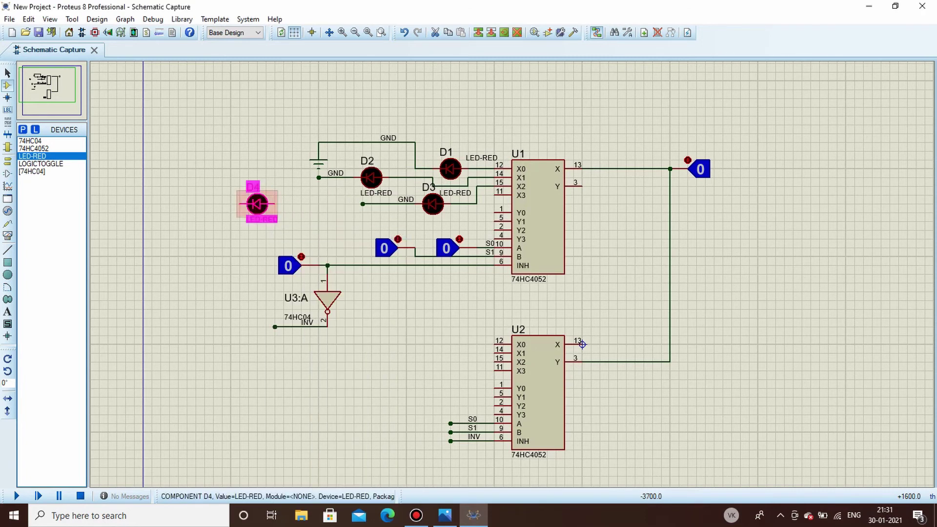
{"action": "left_click_drag", "start_coordinate": [257, 204], "coordinate": [327, 213]}
{"action": "left_click", "coordinate": [345, 237]}
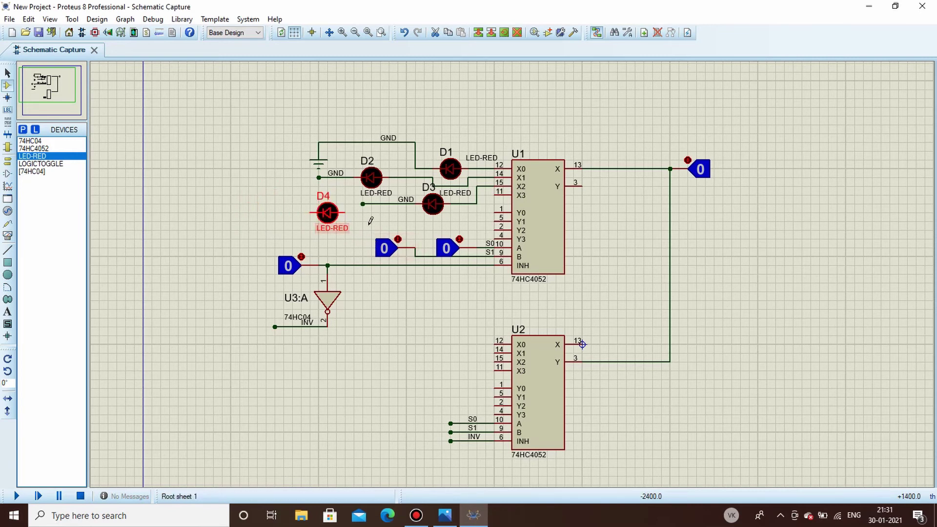
Wire D4 to U1's X3 pin 11 and label its left wire GND
{"action": "left_click", "coordinate": [345, 212]}
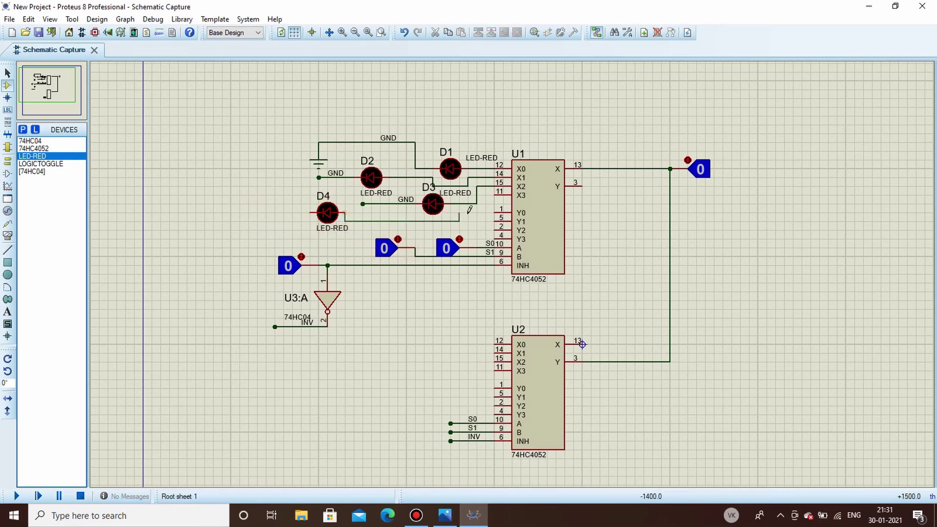
{"action": "left_click", "coordinate": [493, 191]}
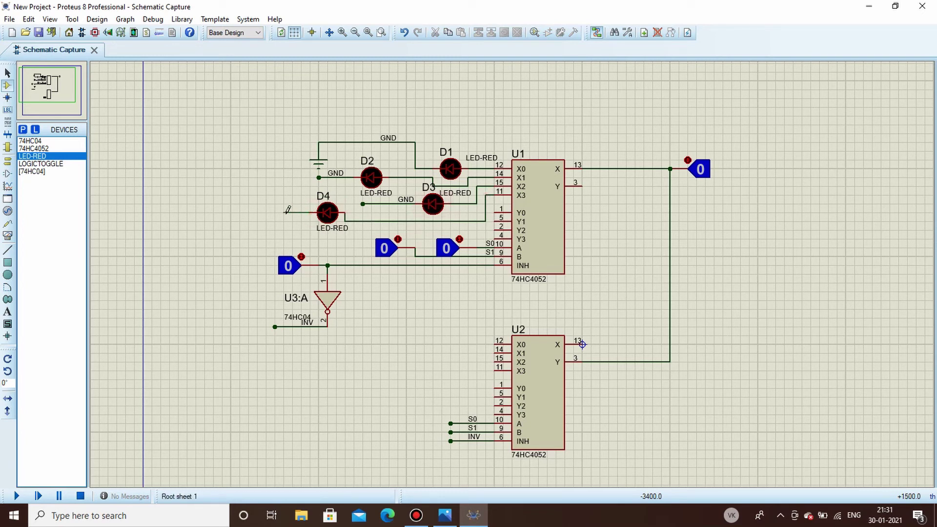
{"action": "right_click", "coordinate": [306, 213]}
{"action": "left_click", "coordinate": [348, 259]}
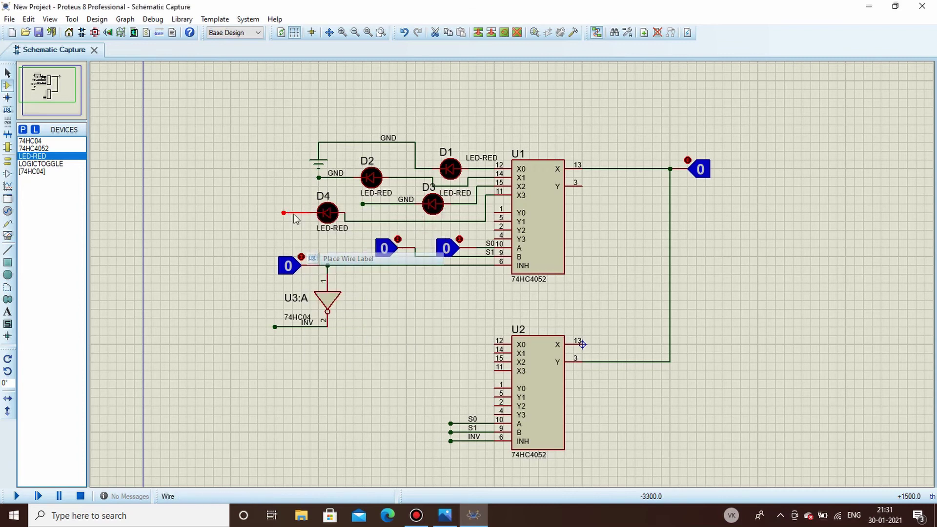
{"action": "key", "text": "Return"}
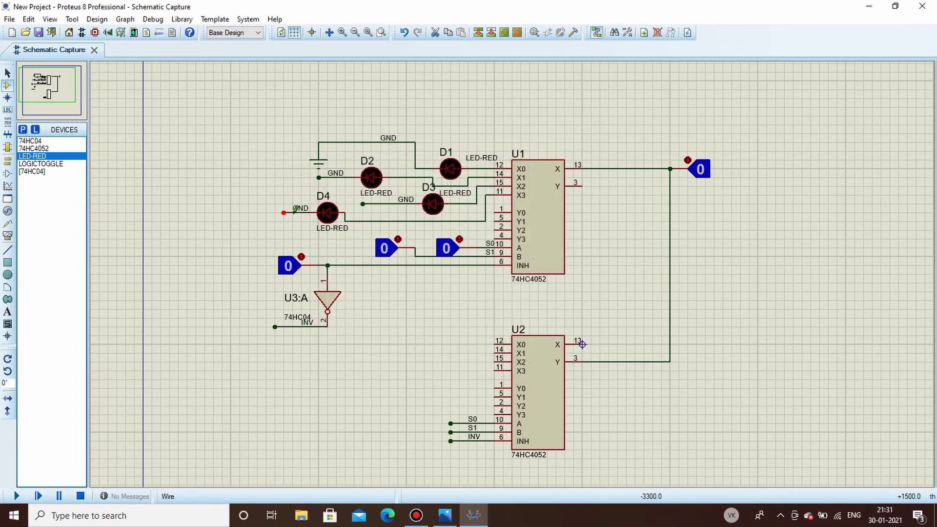
{"action": "left_click", "coordinate": [272, 195]}
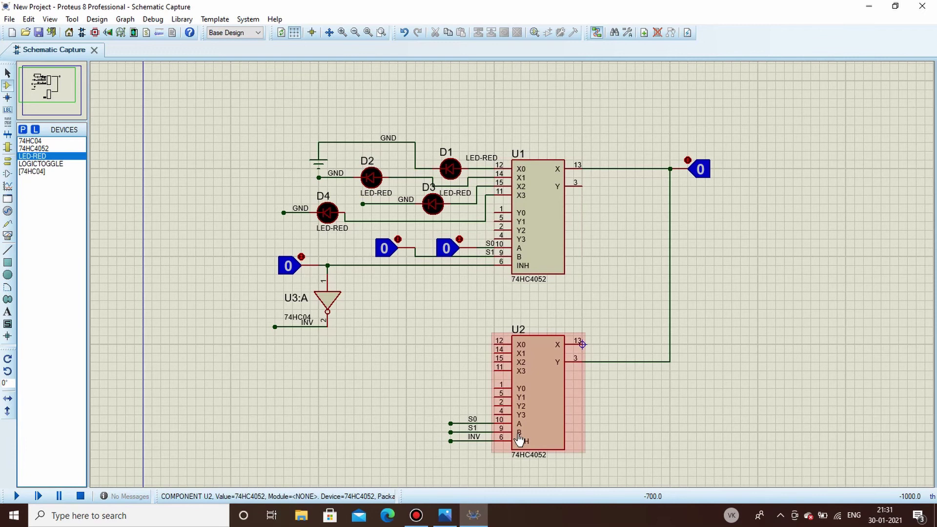
Zoom to U2 and place LED D5 horizontally, level with its Y0 pin
{"action": "scroll", "coordinate": [532, 438], "scroll_direction": "up", "scroll_amount": 1}
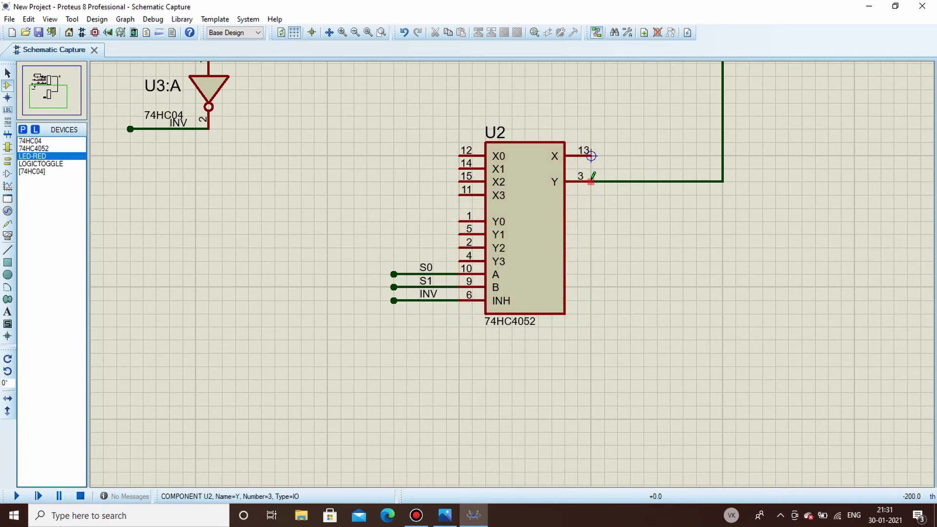
{"action": "left_click", "coordinate": [367, 209]}
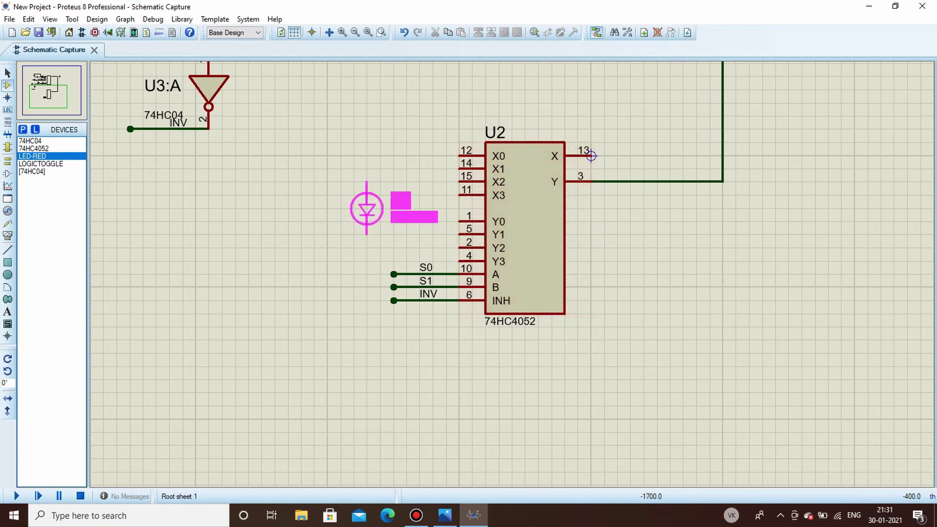
{"action": "left_click", "coordinate": [341, 181]}
{"action": "right_click", "coordinate": [360, 185]}
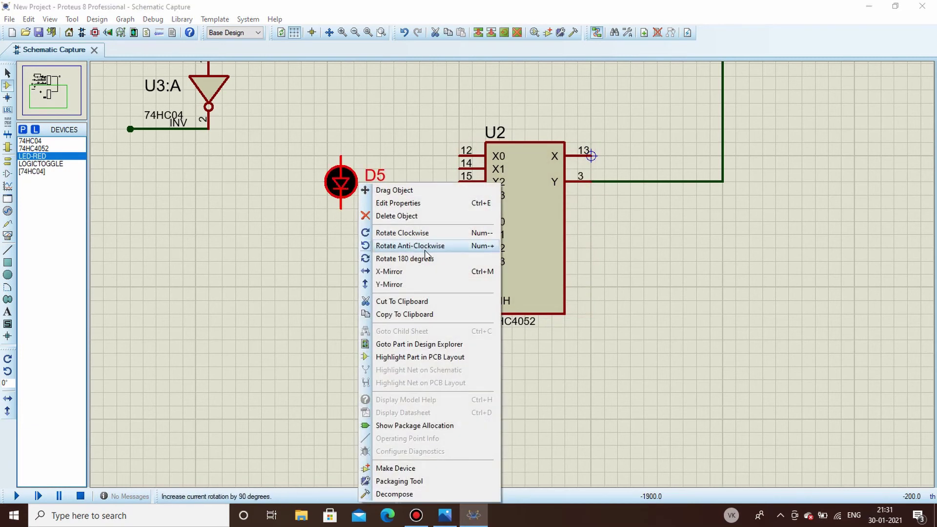
{"action": "left_click", "coordinate": [400, 233]}
{"action": "left_click_drag", "start_coordinate": [355, 194], "coordinate": [382, 222]}
{"action": "left_click", "coordinate": [442, 192]}
Wire D5 to U2's Y0 pin 1 and add a GND-labelled free wire on its left
{"action": "left_click", "coordinate": [459, 221]}
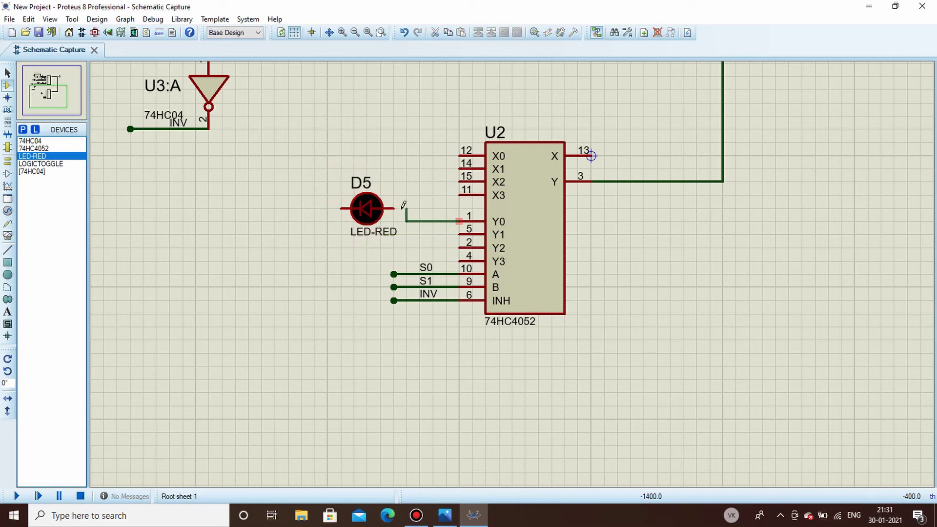
{"action": "left_click", "coordinate": [394, 209]}
{"action": "left_click", "coordinate": [340, 209]}
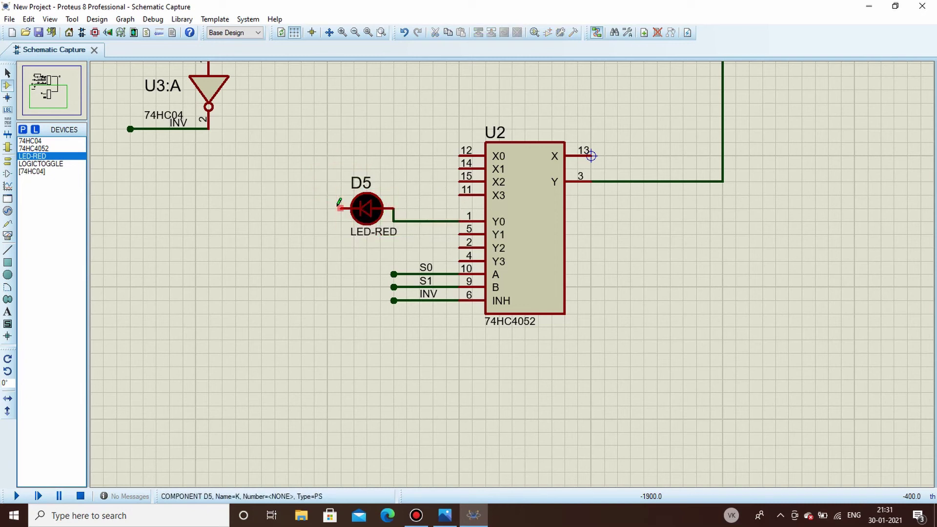
{"action": "double_click", "coordinate": [275, 209]}
{"action": "right_click", "coordinate": [317, 210]}
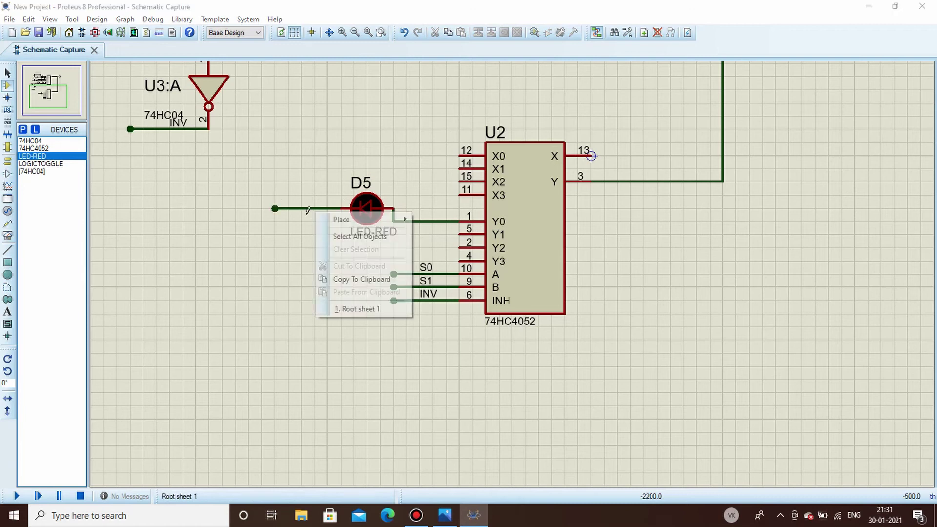
{"action": "key", "text": "Escape"}
{"action": "right_click", "coordinate": [309, 208]}
{"action": "left_click", "coordinate": [362, 253]}
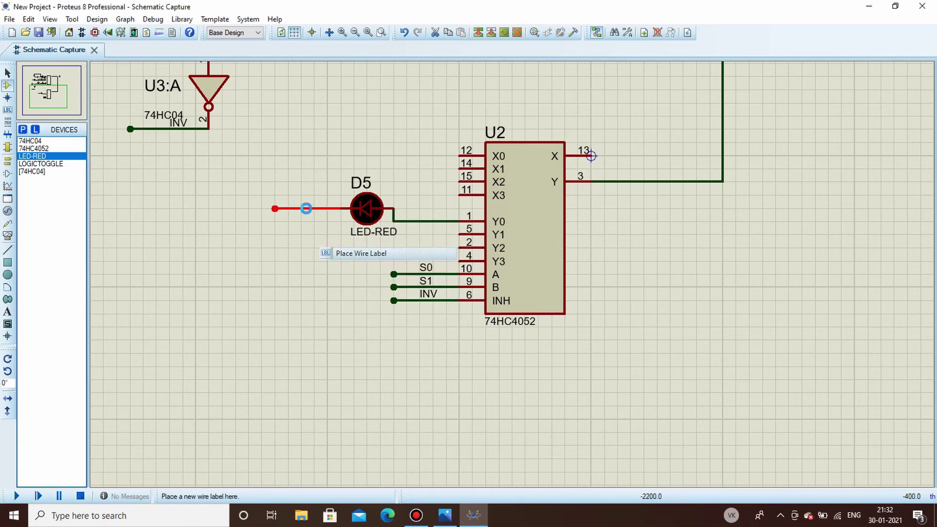
{"action": "key", "text": "Return"}
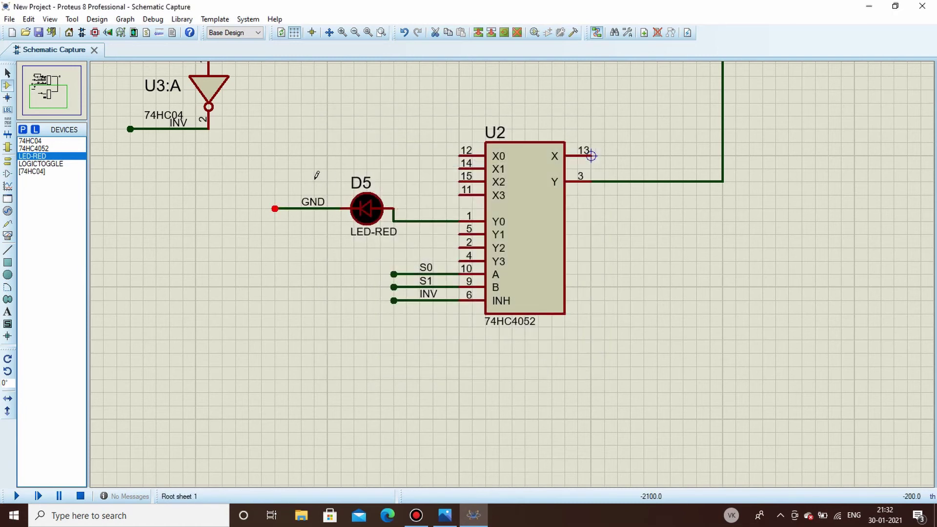
Place LED D6 horizontally below D5 and wire it to U2's Y1 pin 5
{"action": "left_click", "coordinate": [236, 219]}
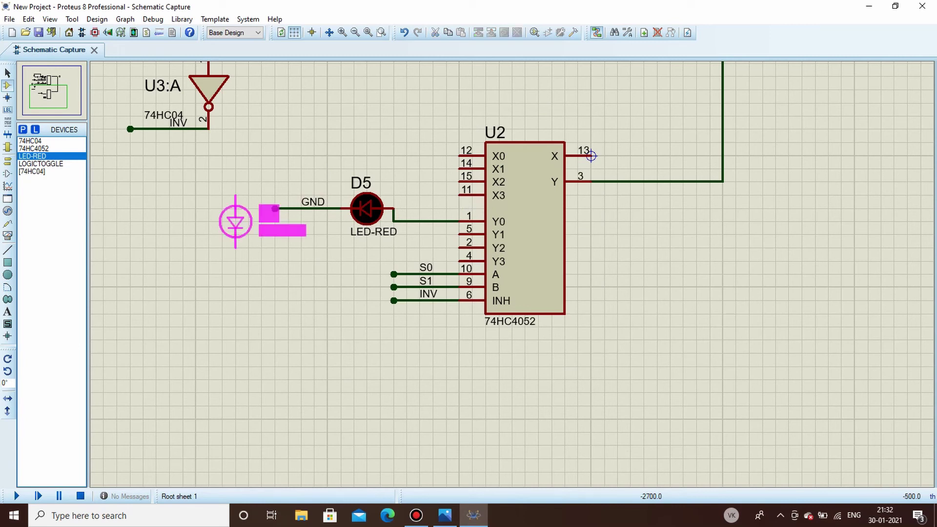
{"action": "left_click", "coordinate": [222, 235]}
{"action": "right_click", "coordinate": [235, 236]}
{"action": "left_click", "coordinate": [244, 234]}
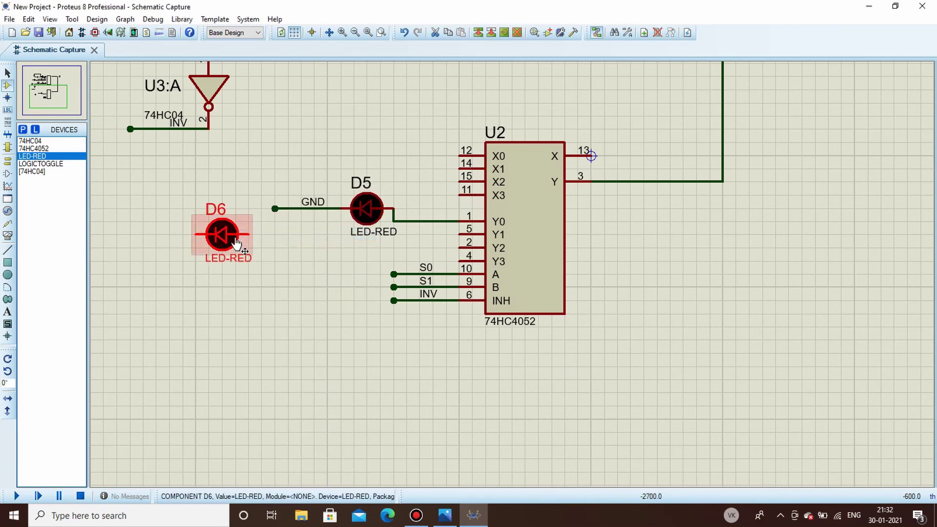
{"action": "left_click", "coordinate": [249, 234]}
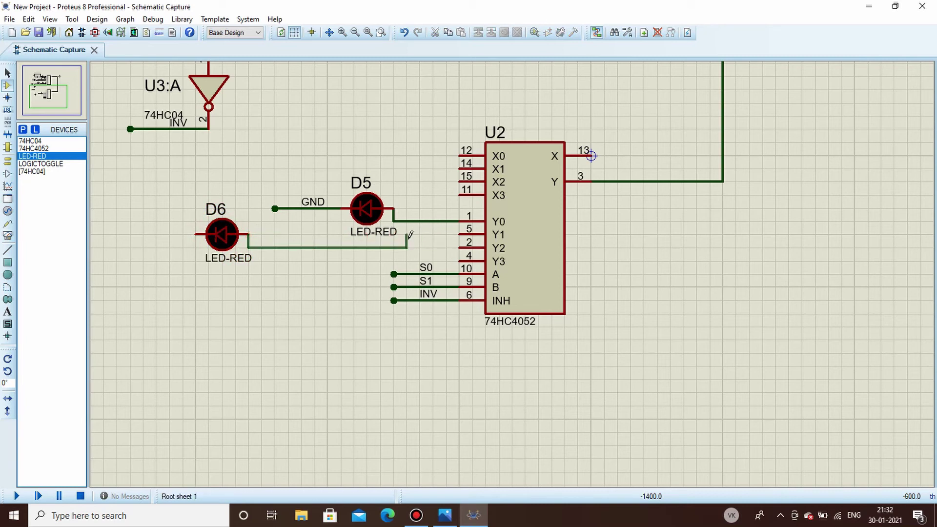
{"action": "left_click", "coordinate": [460, 234]}
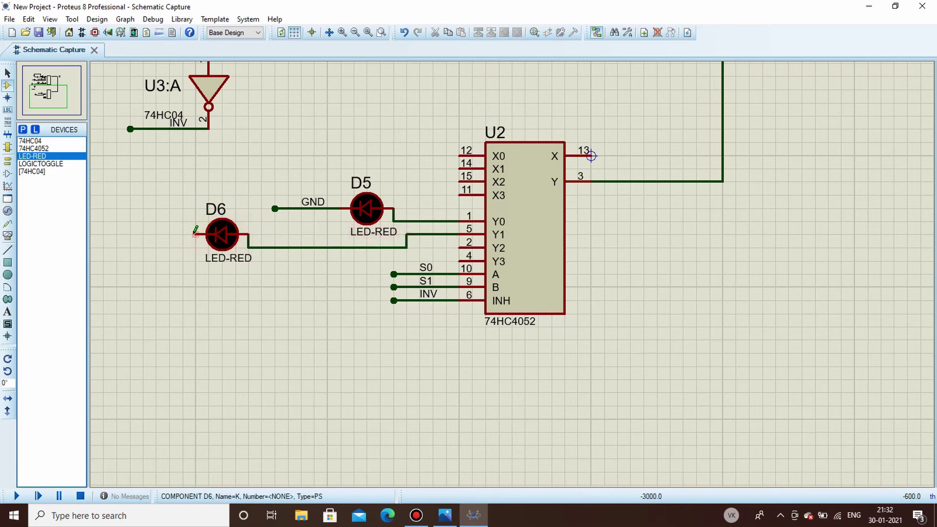
Run a free wire from D6's left pin and label it GND
{"action": "left_click", "coordinate": [193, 234]}
{"action": "double_click", "coordinate": [143, 234]}
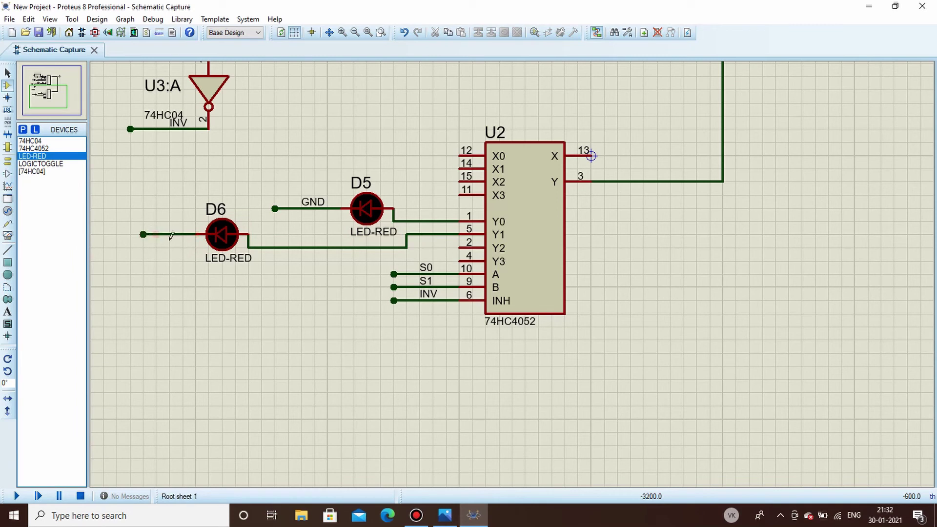
{"action": "right_click", "coordinate": [174, 234]}
{"action": "left_click", "coordinate": [293, 280]}
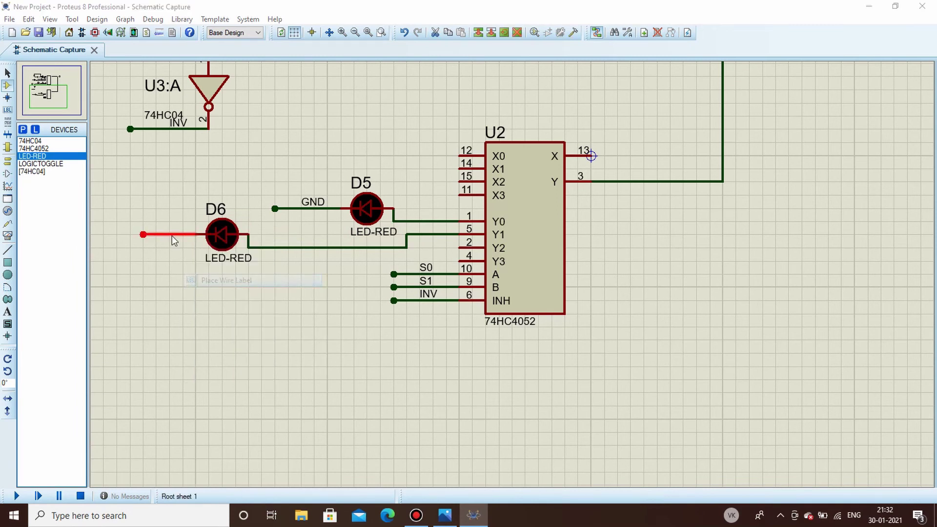
{"action": "type", "text": "GND"}
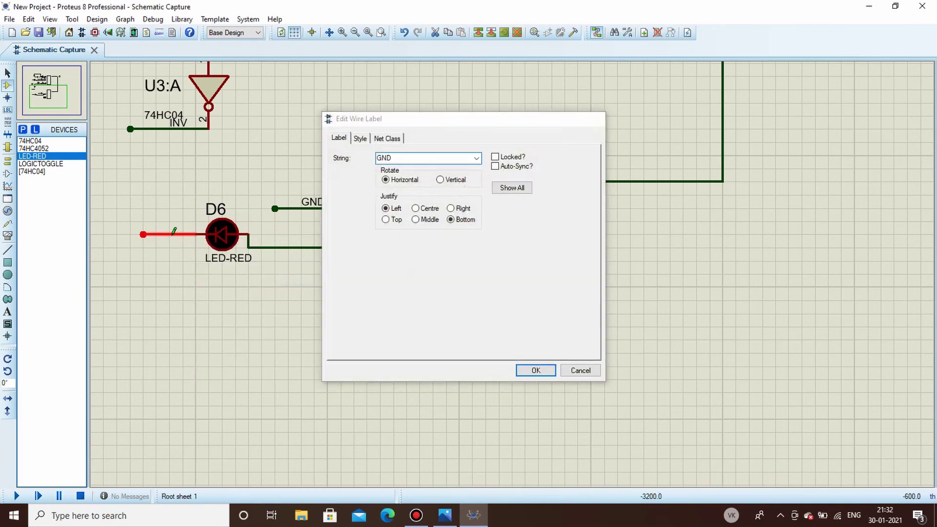
{"action": "key", "text": "Return"}
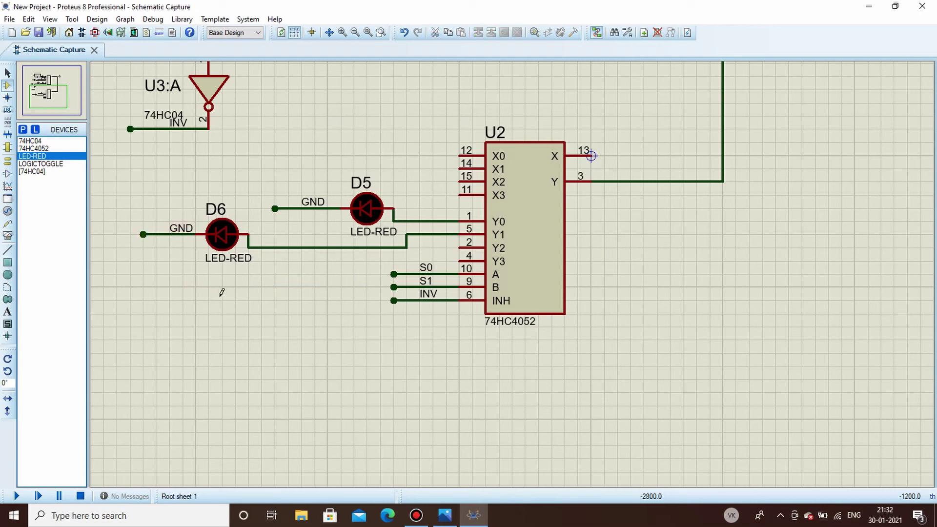
Place LEDs D7 and D8 below D6, both rotated horizontal
{"action": "left_click", "coordinate": [221, 295]}
{"action": "left_click", "coordinate": [209, 298]}
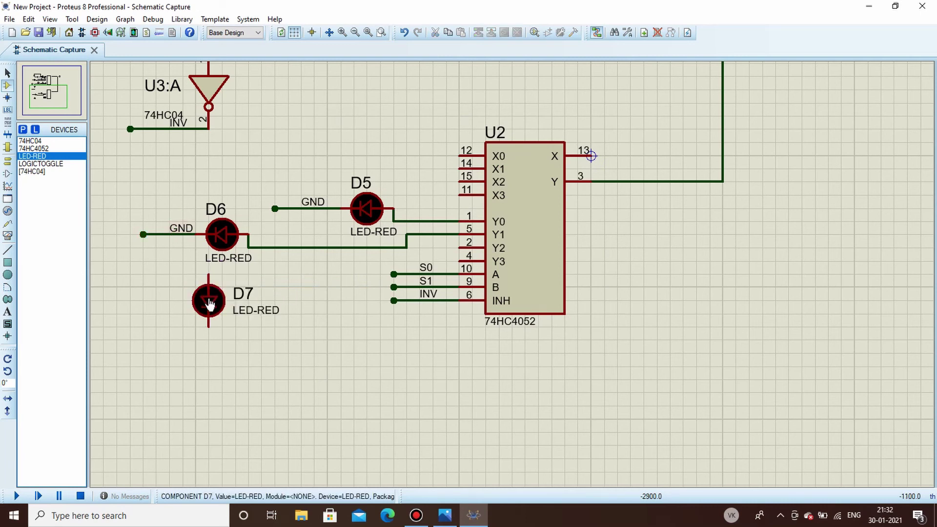
{"action": "right_click", "coordinate": [209, 301]}
{"action": "left_click", "coordinate": [260, 236]}
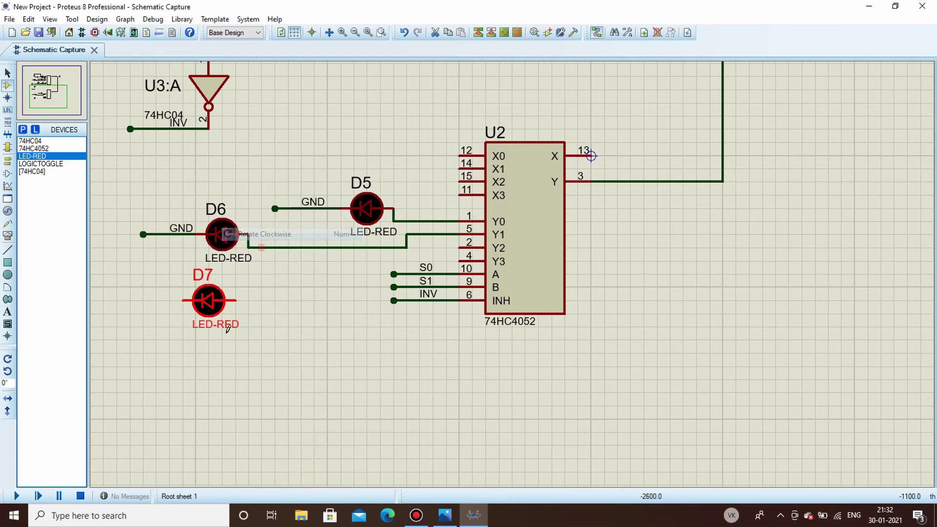
{"action": "left_click", "coordinate": [210, 366]}
{"action": "left_click", "coordinate": [210, 366]}
{"action": "right_click", "coordinate": [215, 363]}
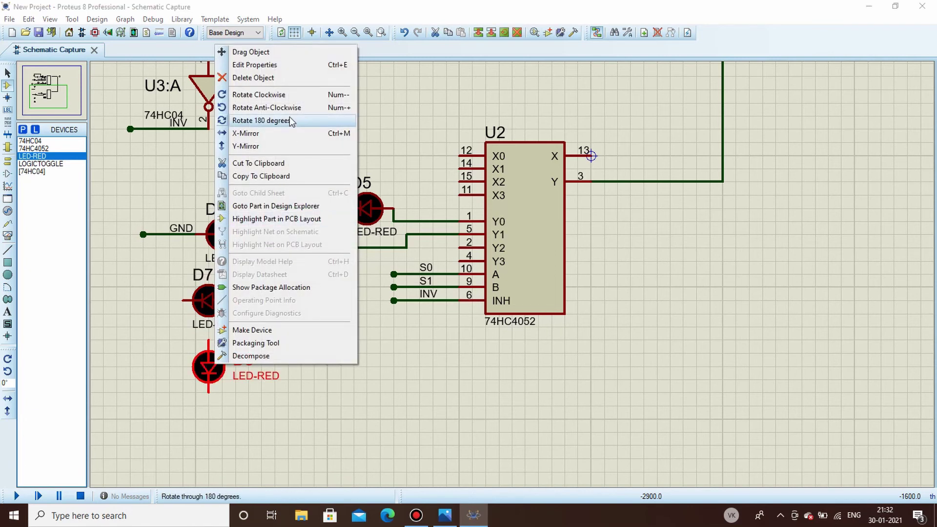
{"action": "left_click", "coordinate": [293, 95]}
{"action": "left_click", "coordinate": [262, 370]}
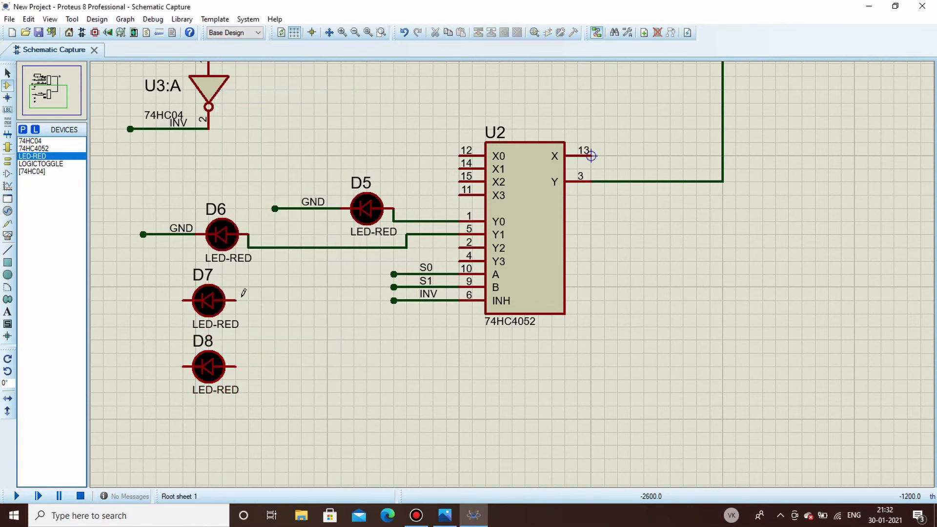
Wire D7's right pin to U2's Y2 pin, redoing the misrouted first attempt
{"action": "left_click", "coordinate": [235, 300]}
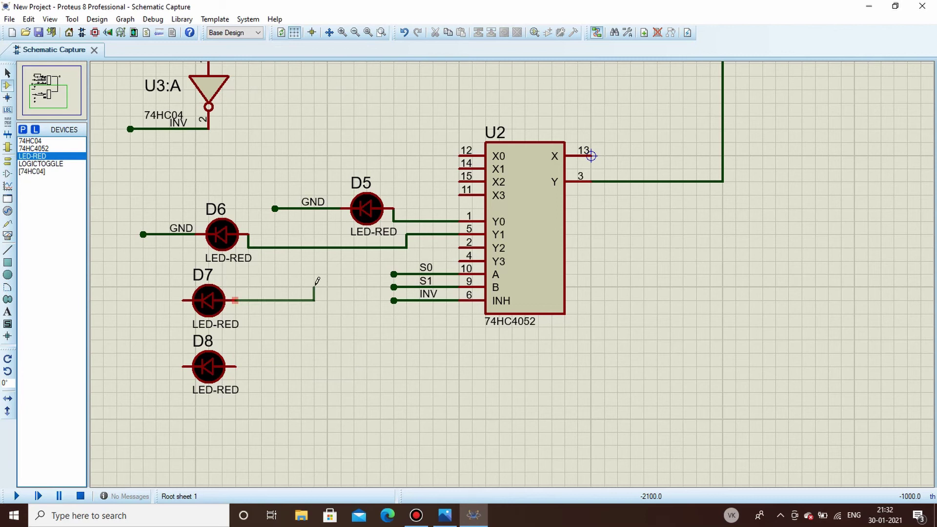
{"action": "left_click", "coordinate": [264, 260]}
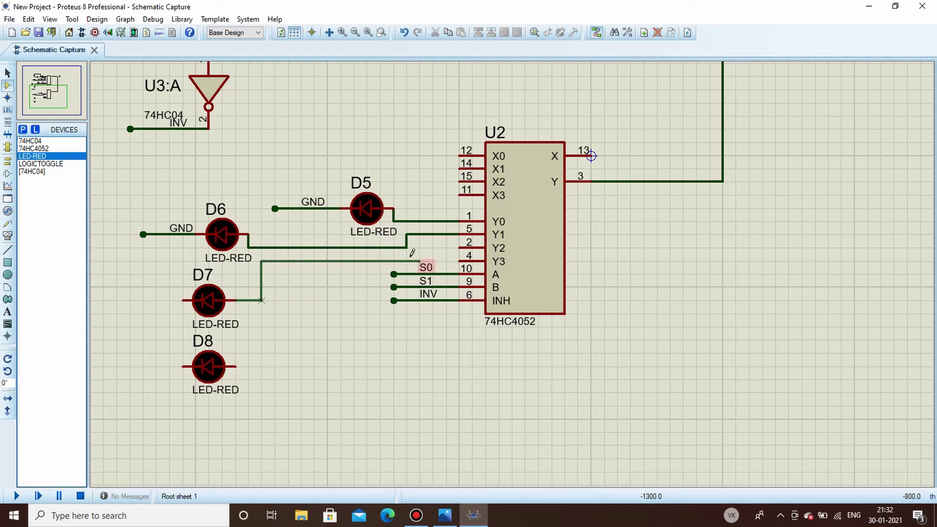
{"action": "left_click", "coordinate": [417, 259]}
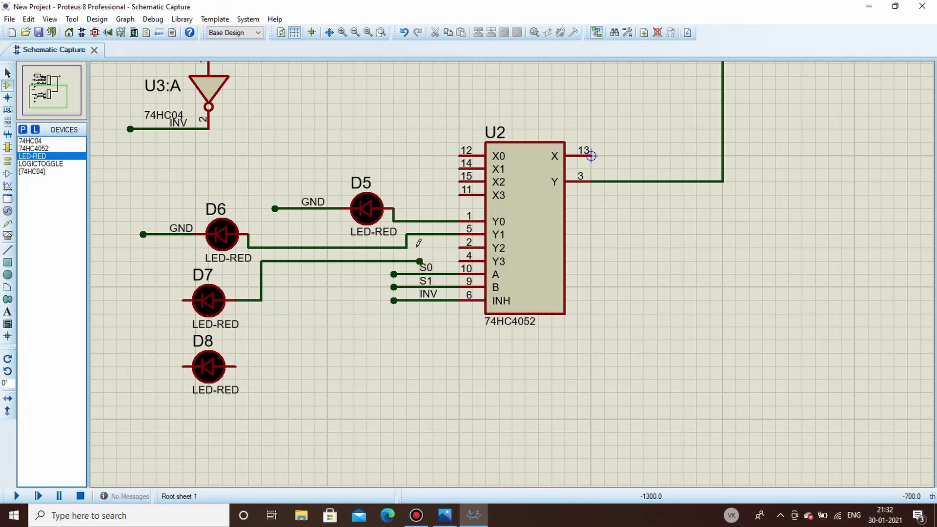
{"action": "key", "text": "ctrl+z"}
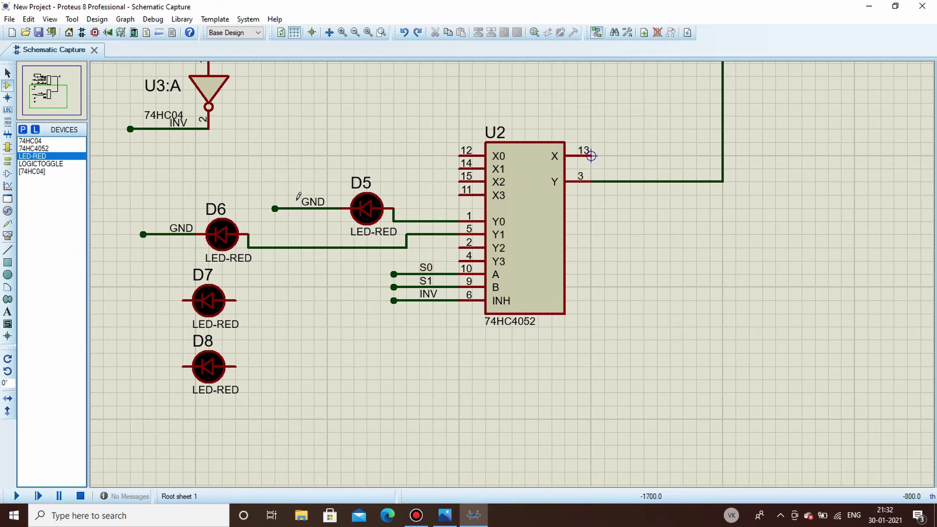
{"action": "left_click", "coordinate": [236, 300]}
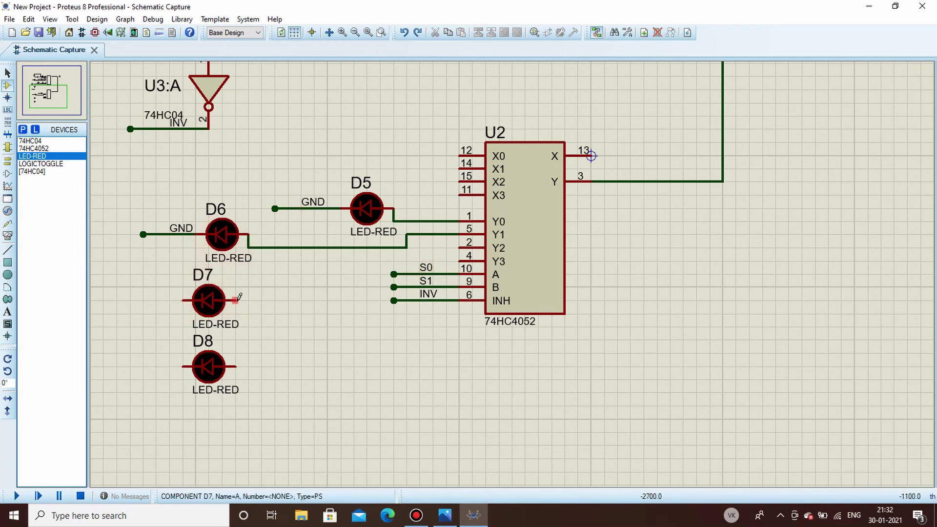
{"action": "left_click", "coordinate": [262, 260]}
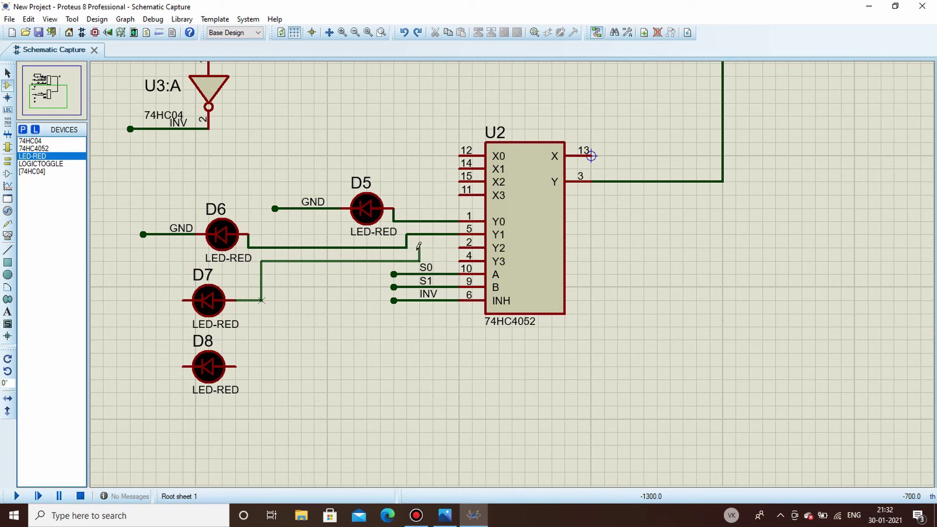
{"action": "left_click", "coordinate": [460, 248]}
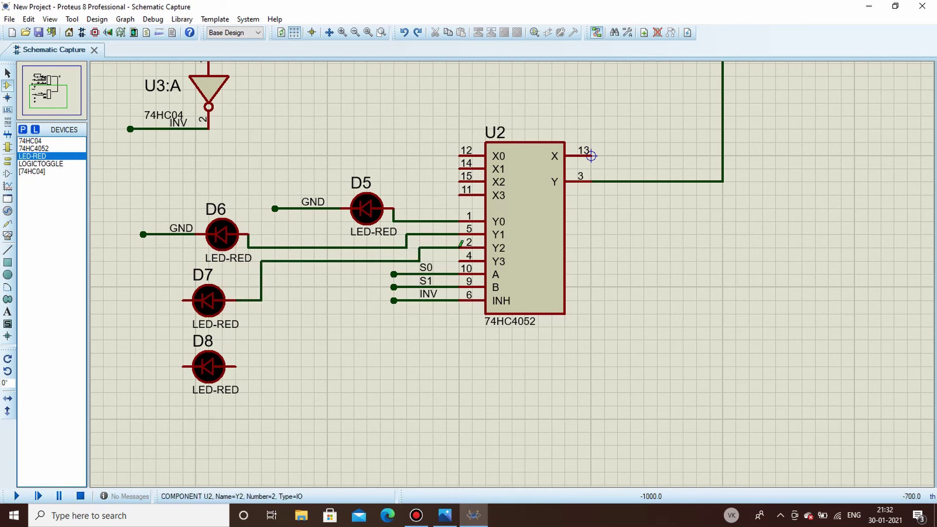
Add a free wire on D7's left pin labelled GND
{"action": "left_click", "coordinate": [184, 303]}
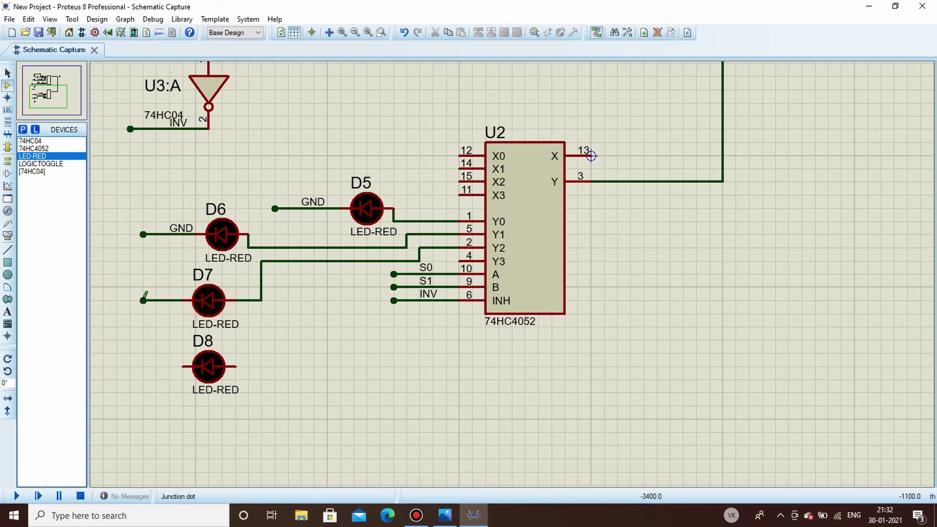
{"action": "double_click", "coordinate": [143, 300]}
{"action": "right_click", "coordinate": [156, 301]}
{"action": "left_click", "coordinate": [210, 344]}
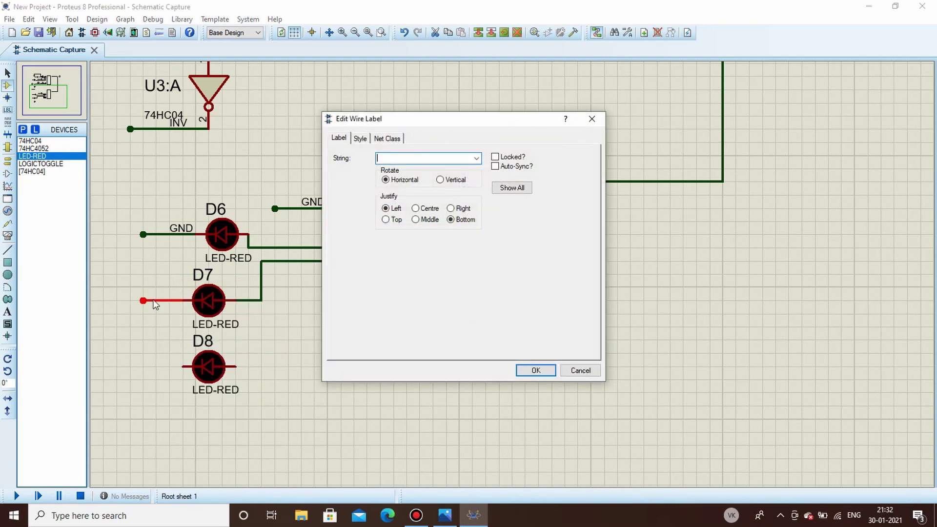
{"action": "key", "text": "Return"}
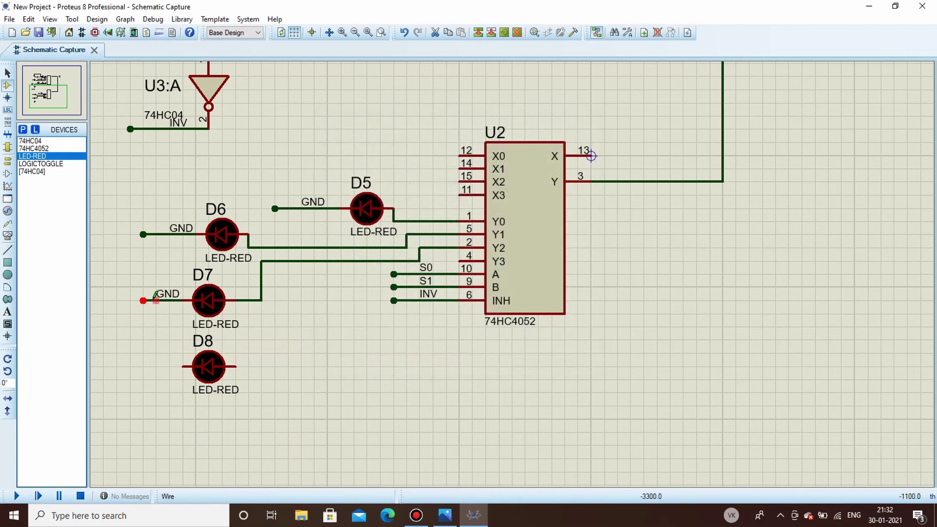
Wire D8 to U2's Y3 pin and label its left free wire GND
{"action": "left_click", "coordinate": [237, 366]}
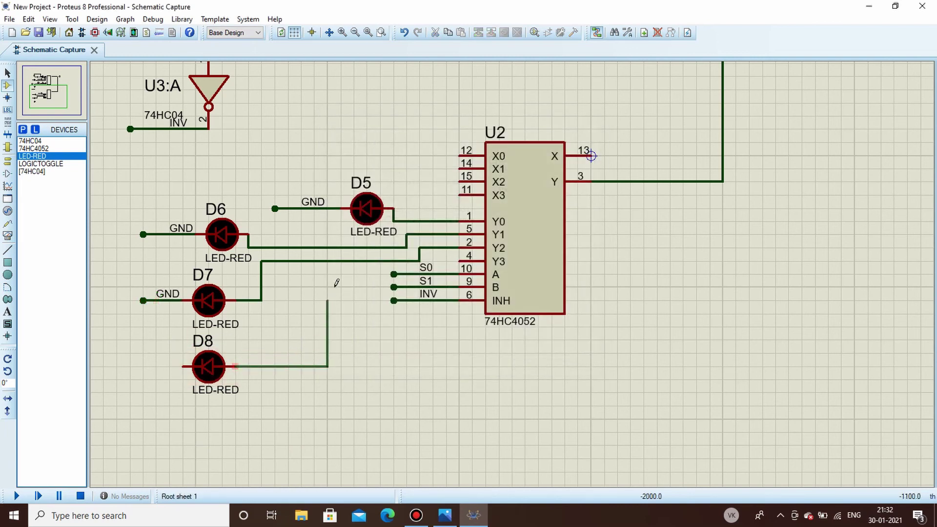
{"action": "left_click", "coordinate": [458, 262]}
{"action": "left_click", "coordinate": [189, 367]}
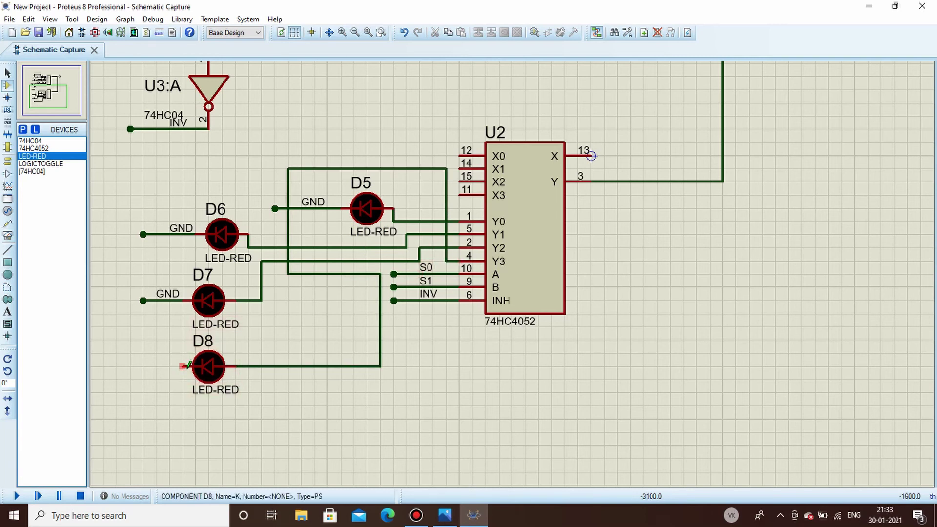
{"action": "double_click", "coordinate": [143, 366]}
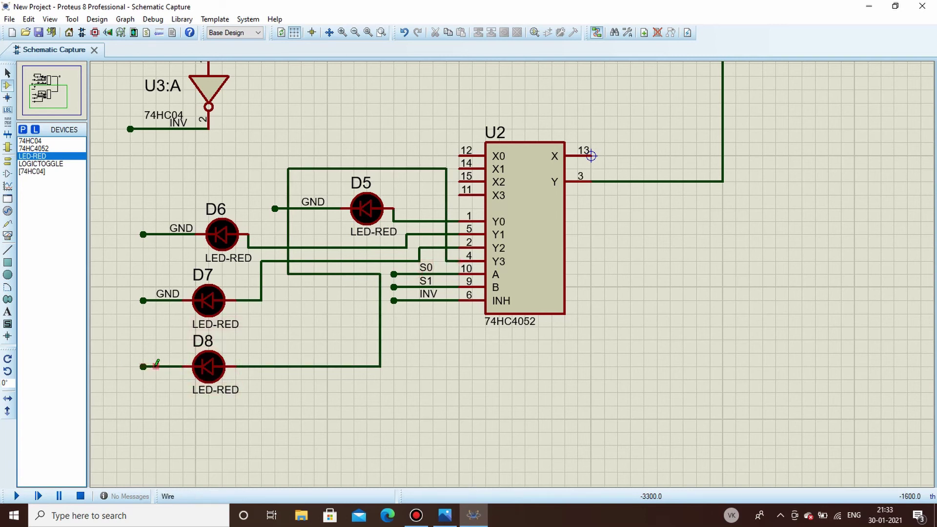
{"action": "right_click", "coordinate": [165, 367]}
{"action": "left_click", "coordinate": [244, 259]}
{"action": "type", "text": "GND"}
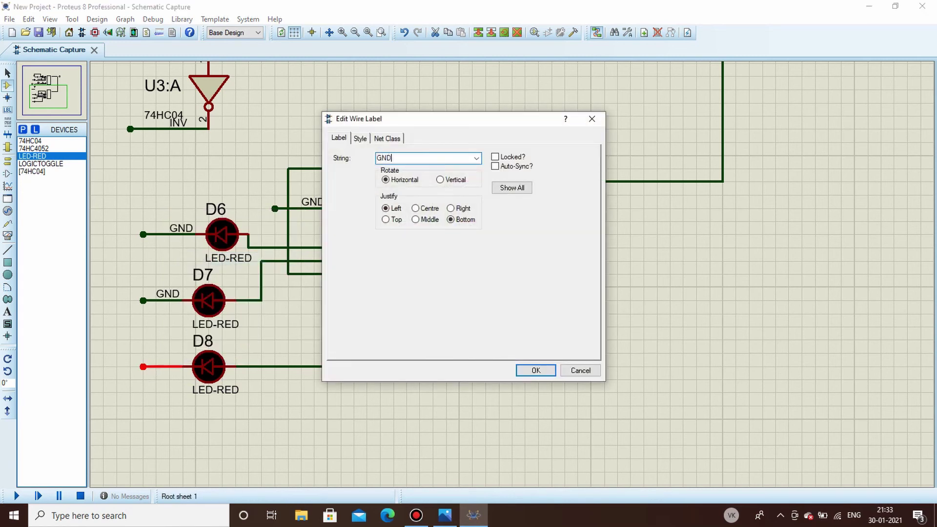
{"action": "key", "text": "Return"}
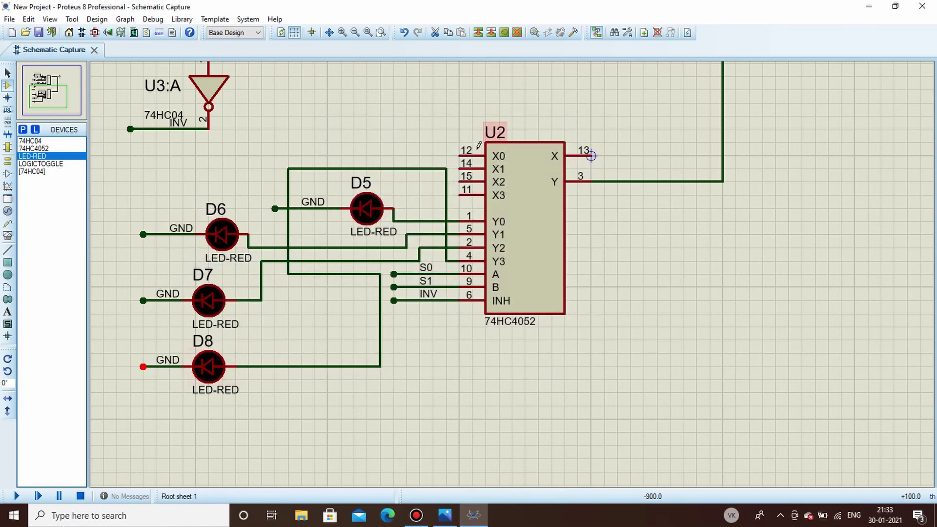
Zoom to the entire sheet, zoom in on the demux circuit, and start simulation
{"action": "scroll", "coordinate": [490, 139], "scroll_direction": "down", "scroll_amount": 2}
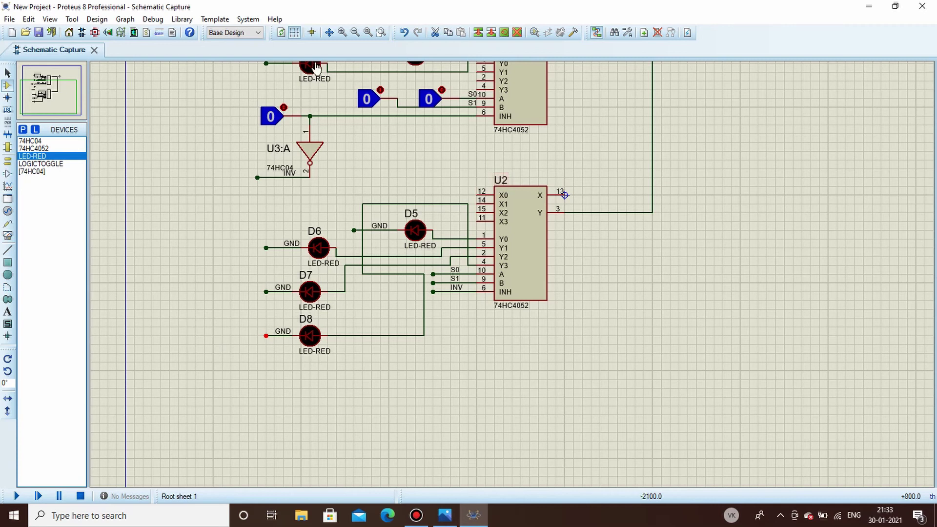
{"action": "left_click", "coordinate": [50, 19]}
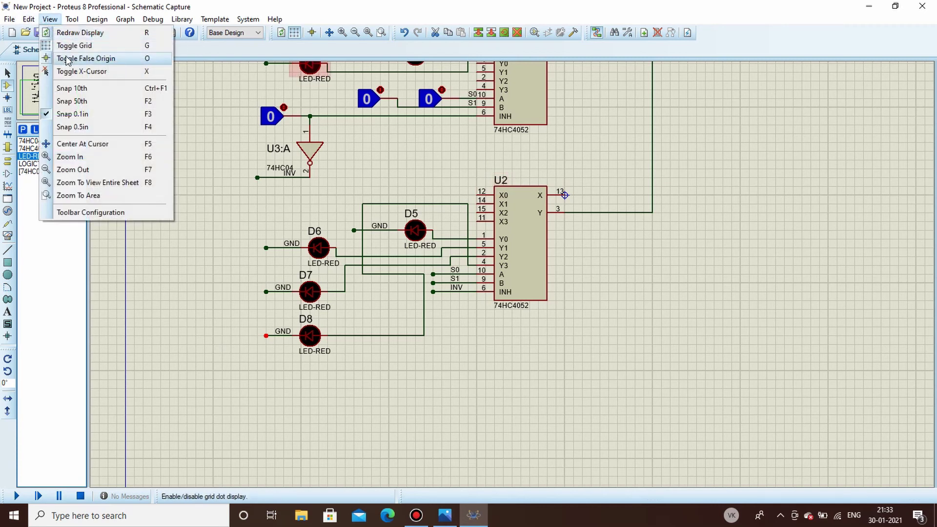
{"action": "left_click", "coordinate": [98, 182]}
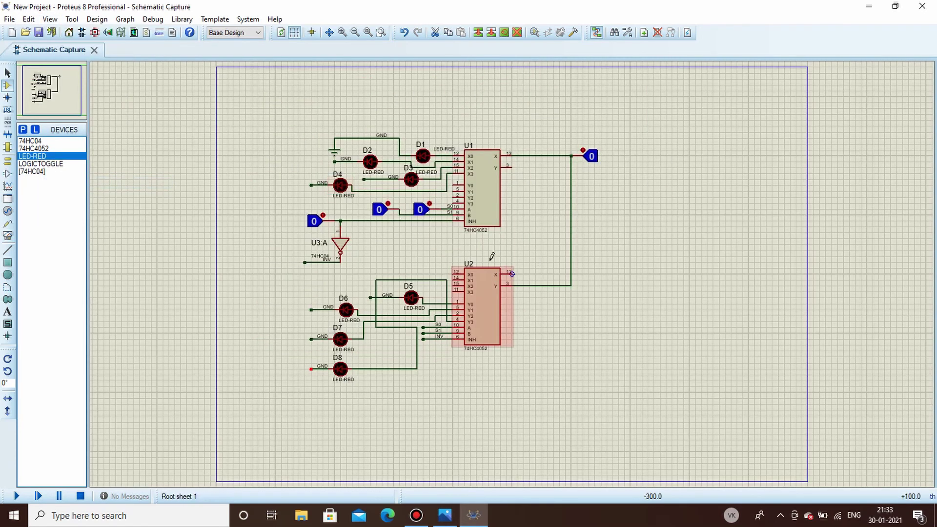
{"action": "scroll", "coordinate": [515, 269], "scroll_direction": "up", "scroll_amount": 1}
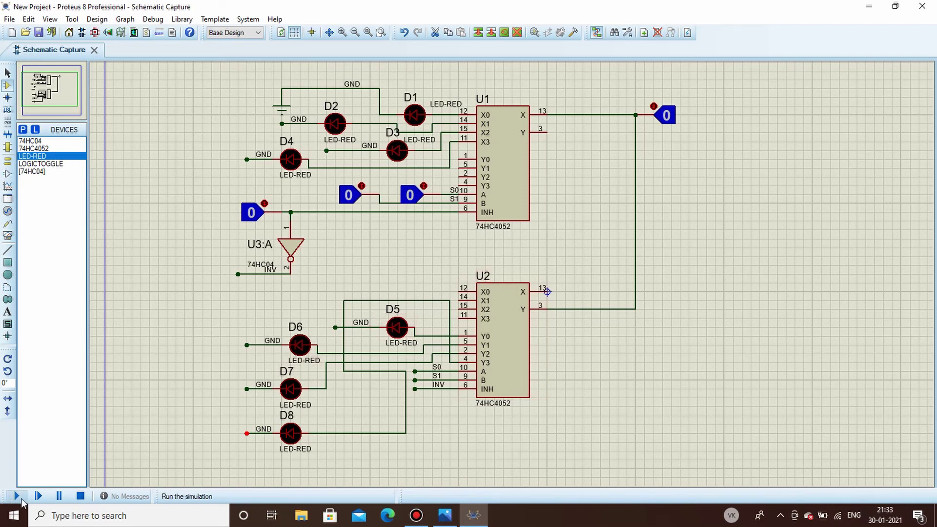
{"action": "left_click", "coordinate": [17, 496]}
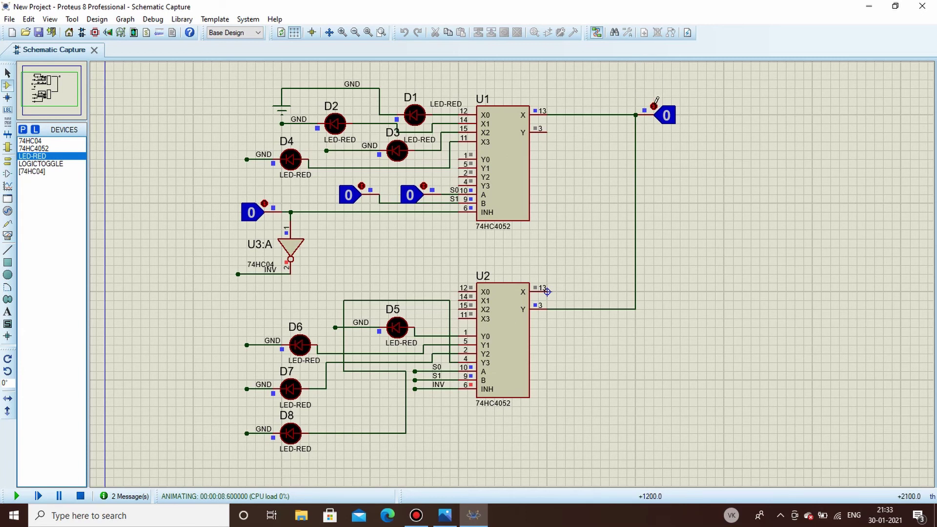
Set U1's data toggle to 1 and step S1/S0 to light D1–D4, ending on D4
{"action": "left_click", "coordinate": [654, 106]}
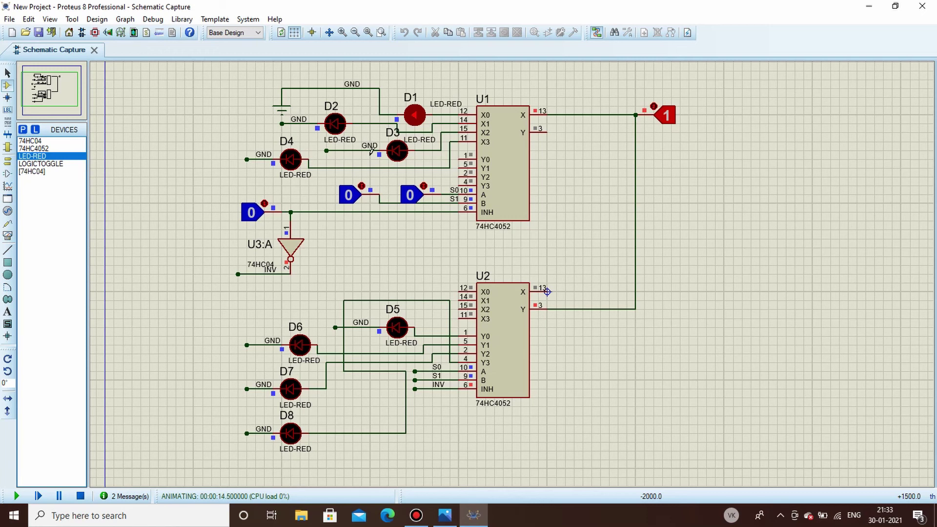
{"action": "left_click", "coordinate": [425, 186]}
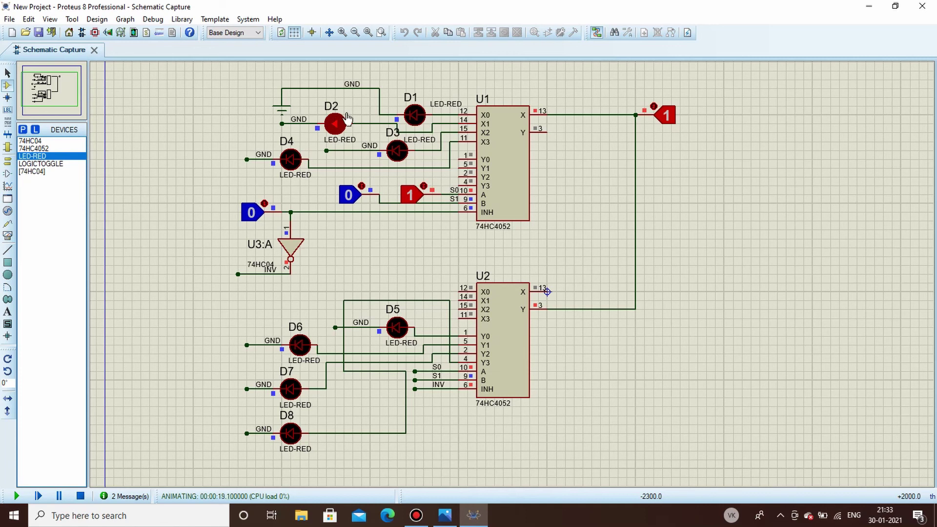
{"action": "left_click", "coordinate": [424, 186]}
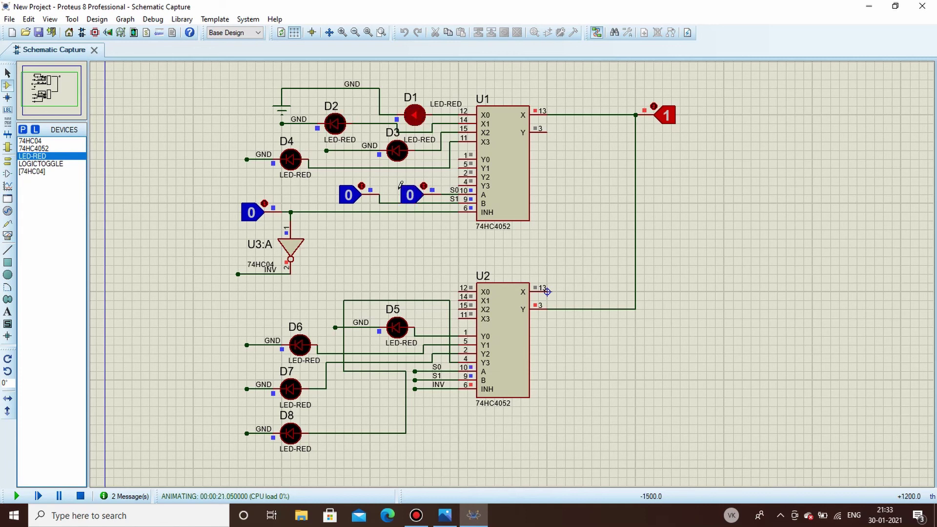
{"action": "left_click", "coordinate": [362, 185]}
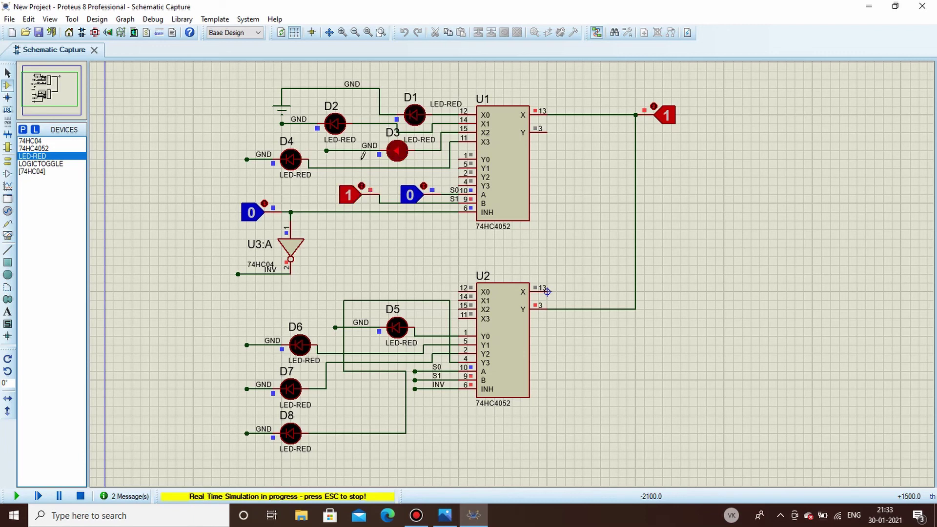
{"action": "left_click", "coordinate": [424, 185]}
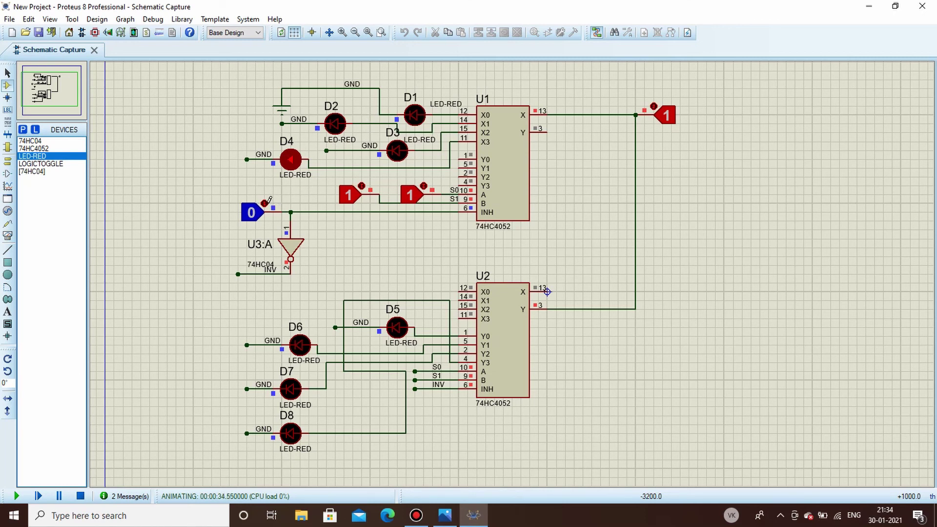
Set the INV toggle to 1 and step S0/S1 through D5–D8, ending at 00 with D5 lit
{"action": "left_click", "coordinate": [265, 201]}
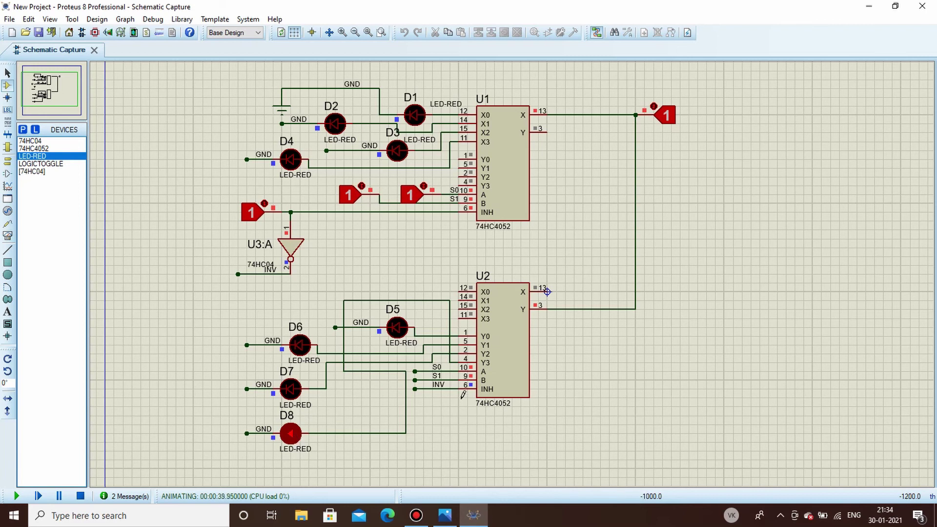
{"action": "left_click", "coordinate": [363, 184]}
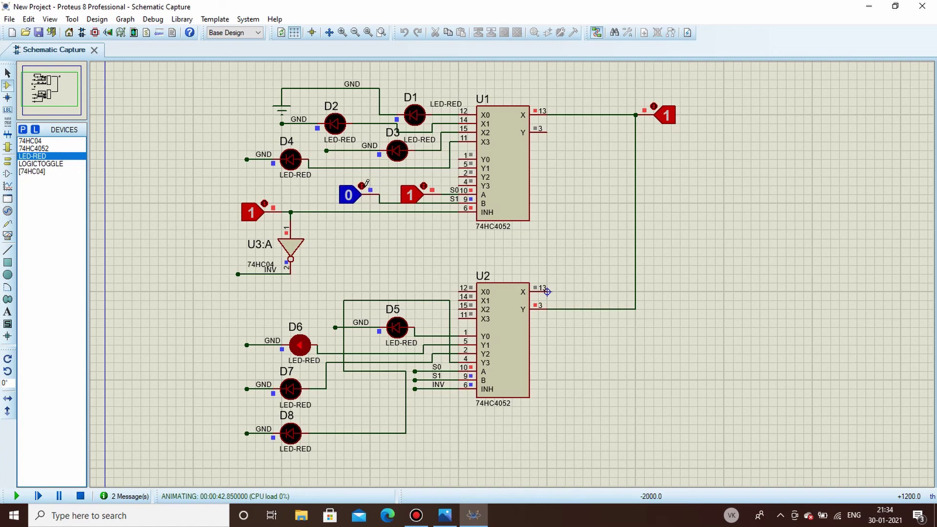
{"action": "left_click", "coordinate": [363, 185]}
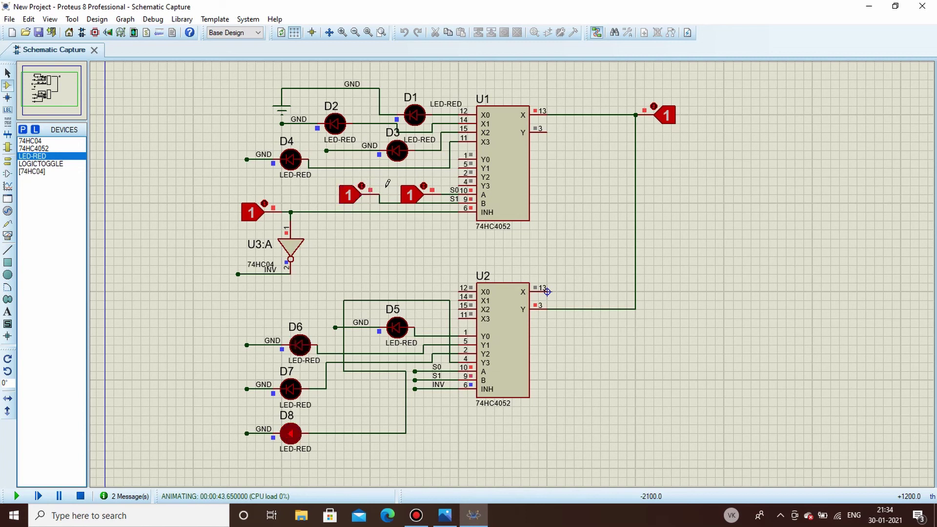
{"action": "left_click", "coordinate": [425, 185]}
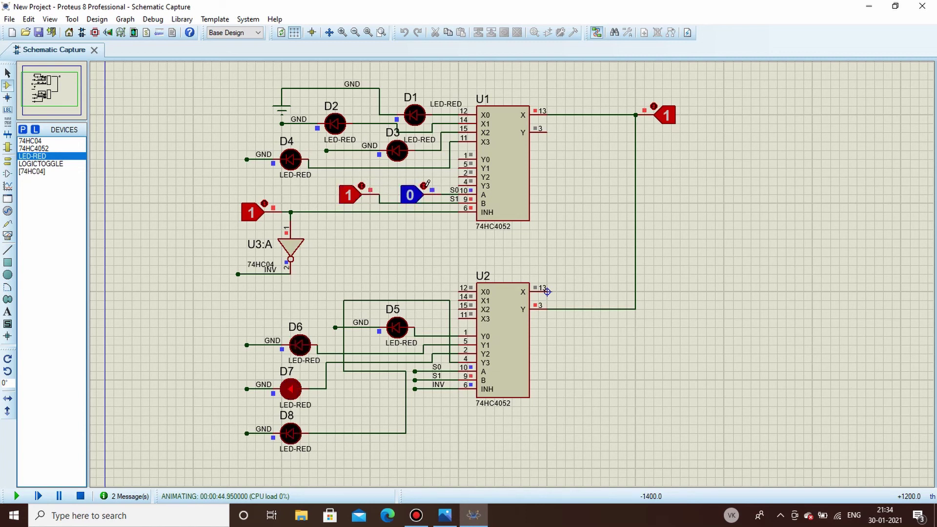
{"action": "left_click", "coordinate": [364, 185]}
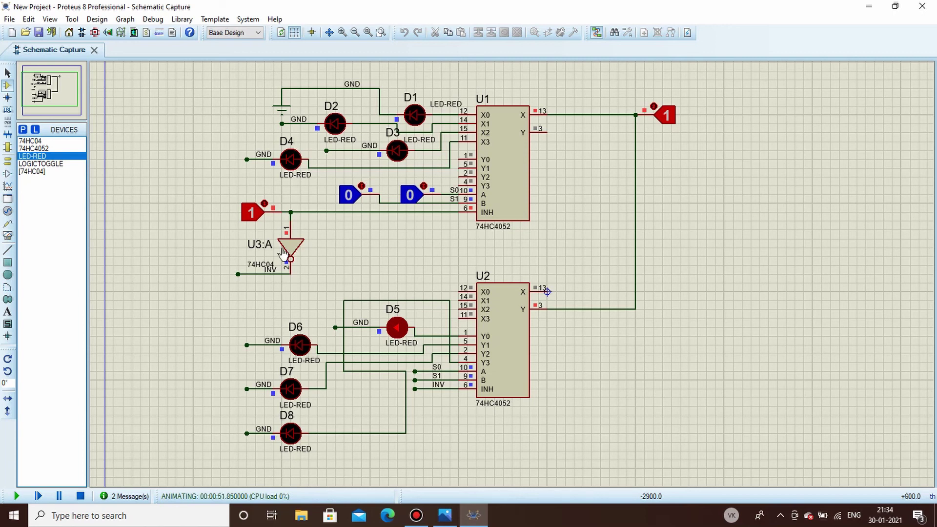
Stop the running simulation with the Stop button at the bottom left
{"action": "left_click", "coordinate": [81, 497]}
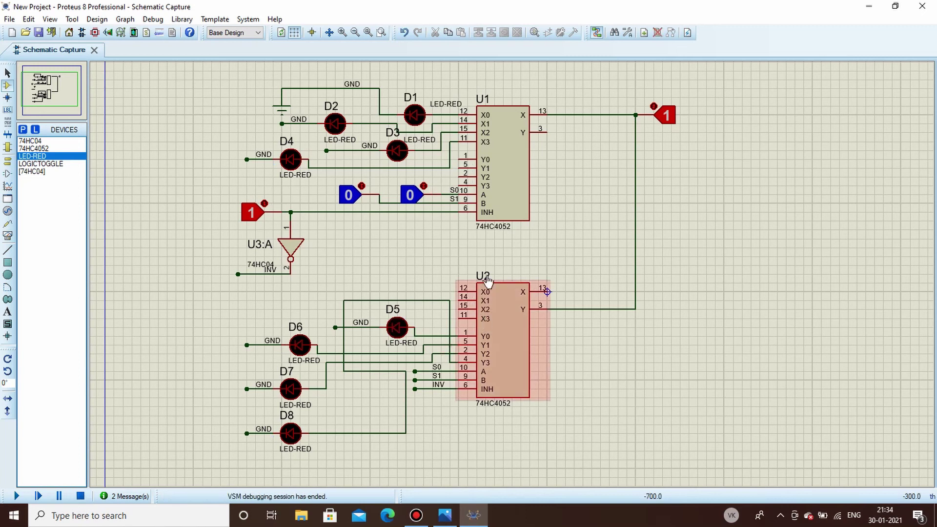